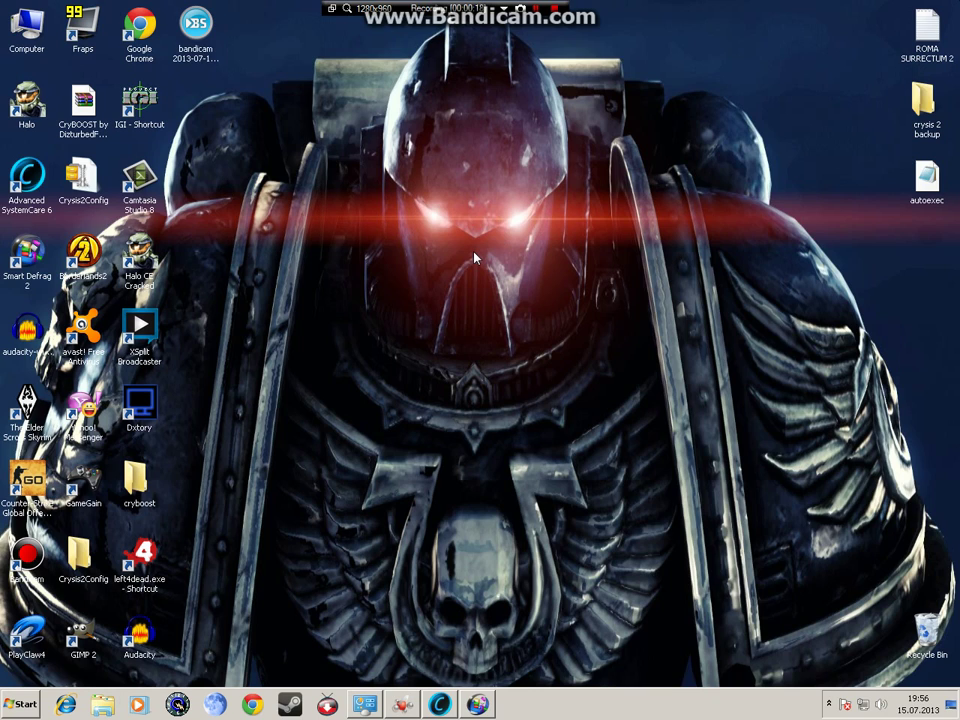
Set Windows 7 visual effects to 'Adjust for best performance' in System Properties and confirm
{"action": "left_click", "coordinate": [14, 708]}
{"action": "right_click", "coordinate": [231, 542]}
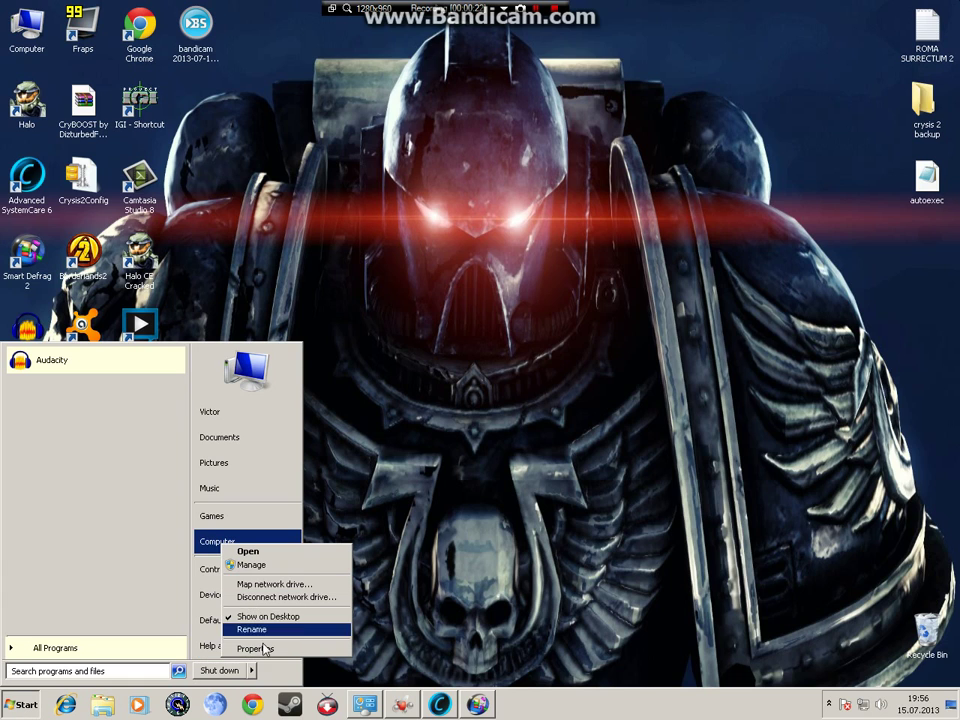
{"action": "left_click", "coordinate": [295, 492]}
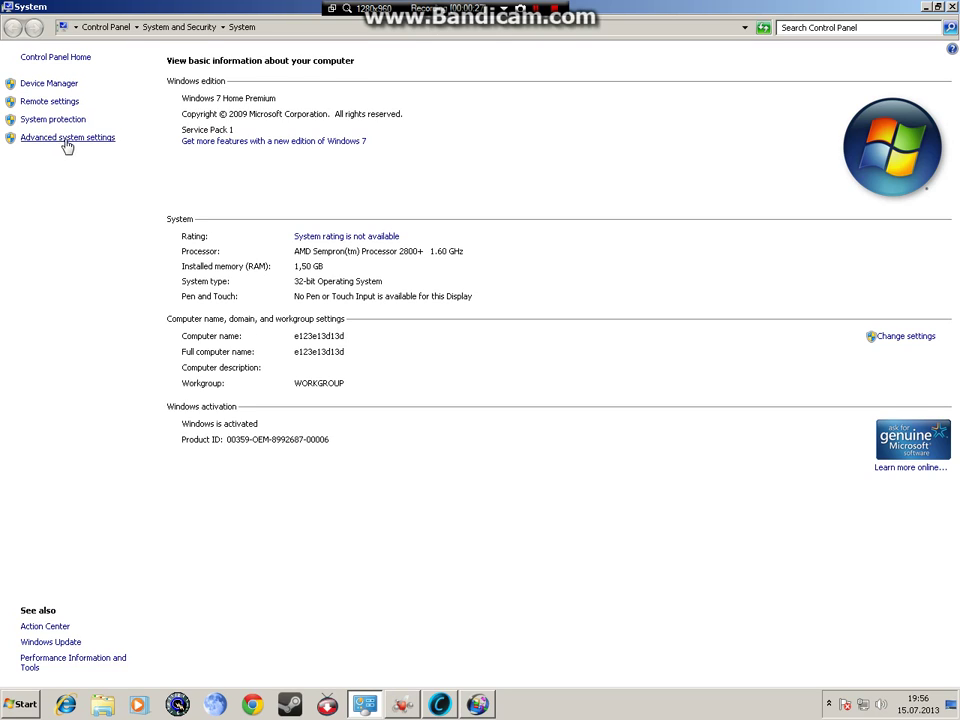
{"action": "left_click", "coordinate": [66, 142]}
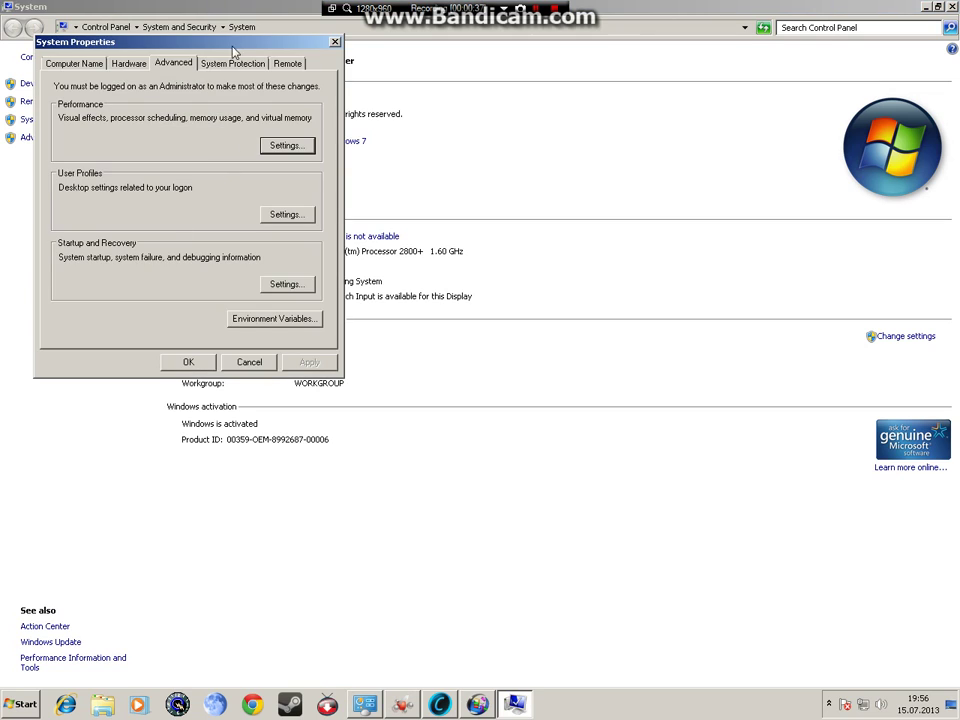
{"action": "left_click_drag", "start_coordinate": [172, 37], "coordinate": [211, 47]}
{"action": "left_click", "coordinate": [320, 155]}
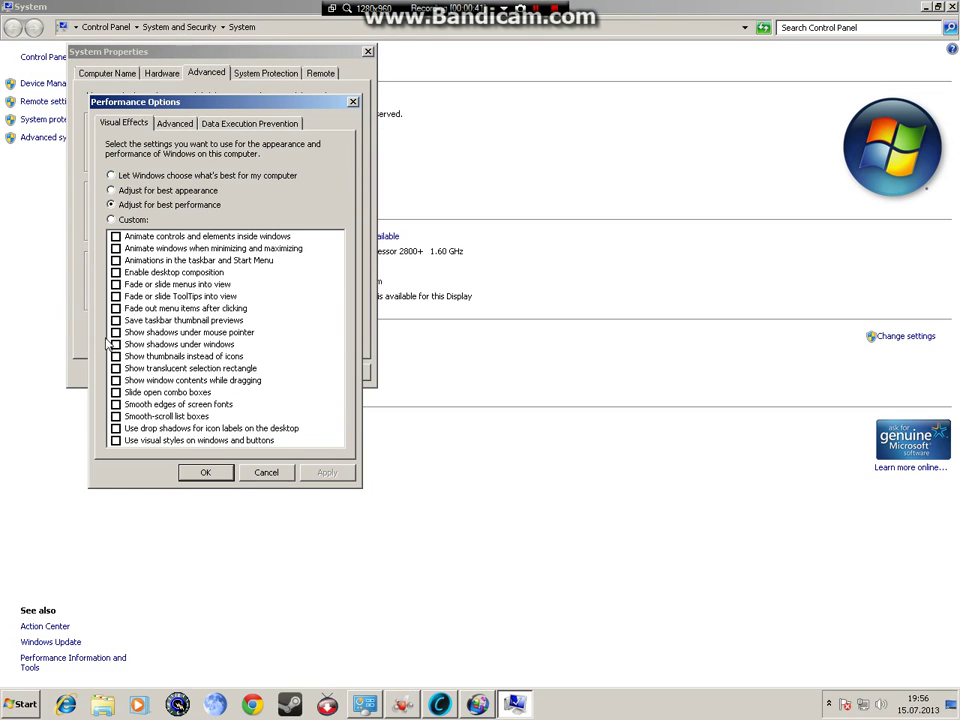
{"action": "left_click", "coordinate": [205, 473]}
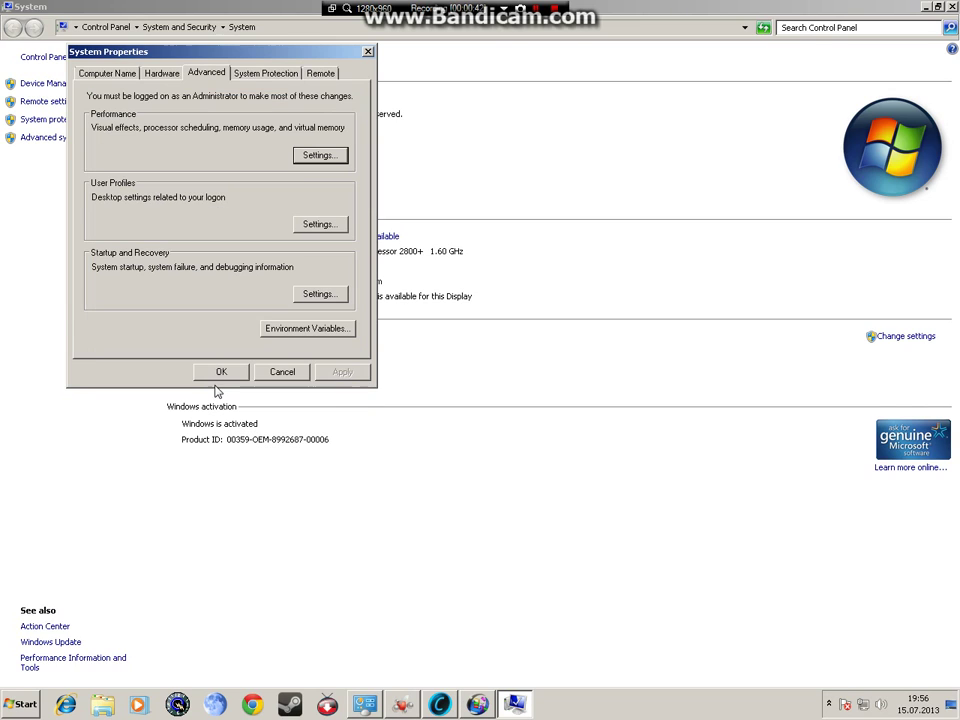
{"action": "left_click", "coordinate": [214, 373]}
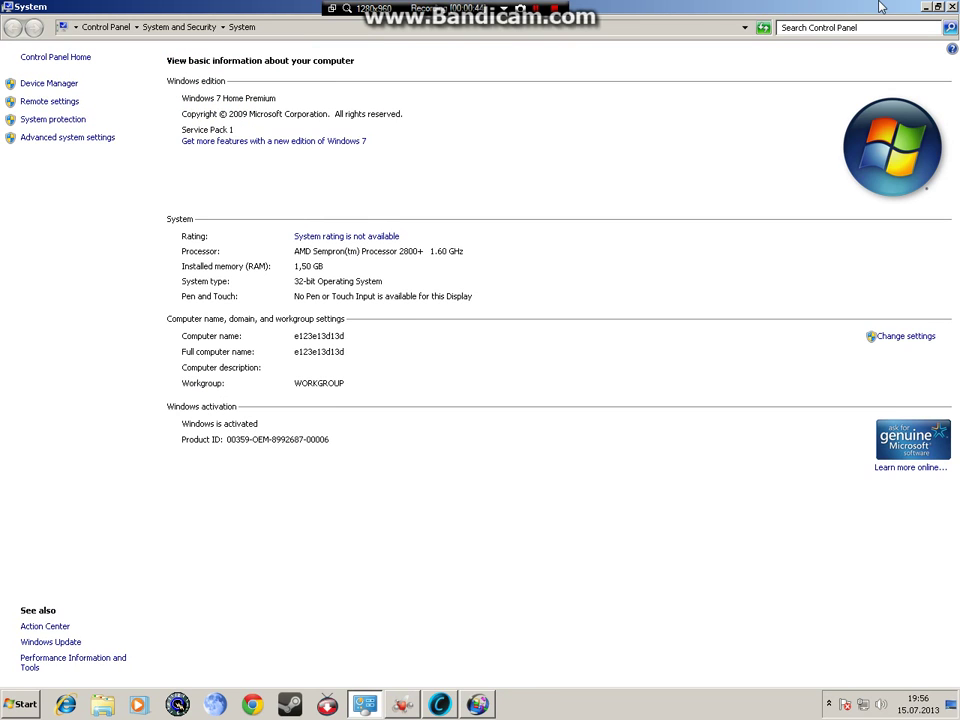
Close the System window and launch AMD VISION Engine Control Center from the desktop menu
{"action": "left_click", "coordinate": [952, 6]}
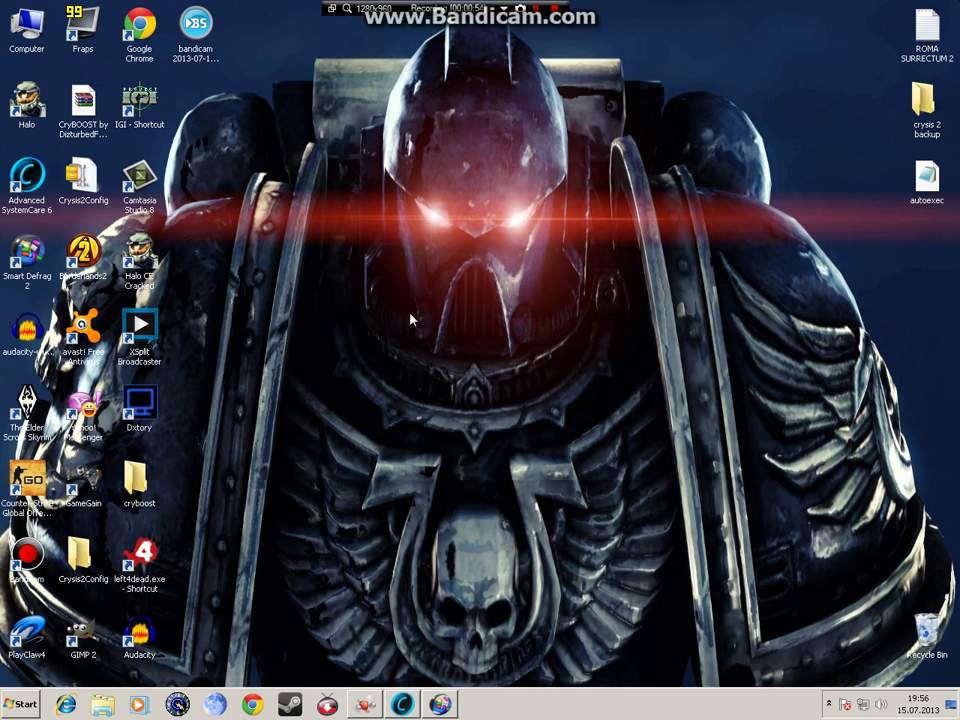
{"action": "right_click", "coordinate": [381, 243]}
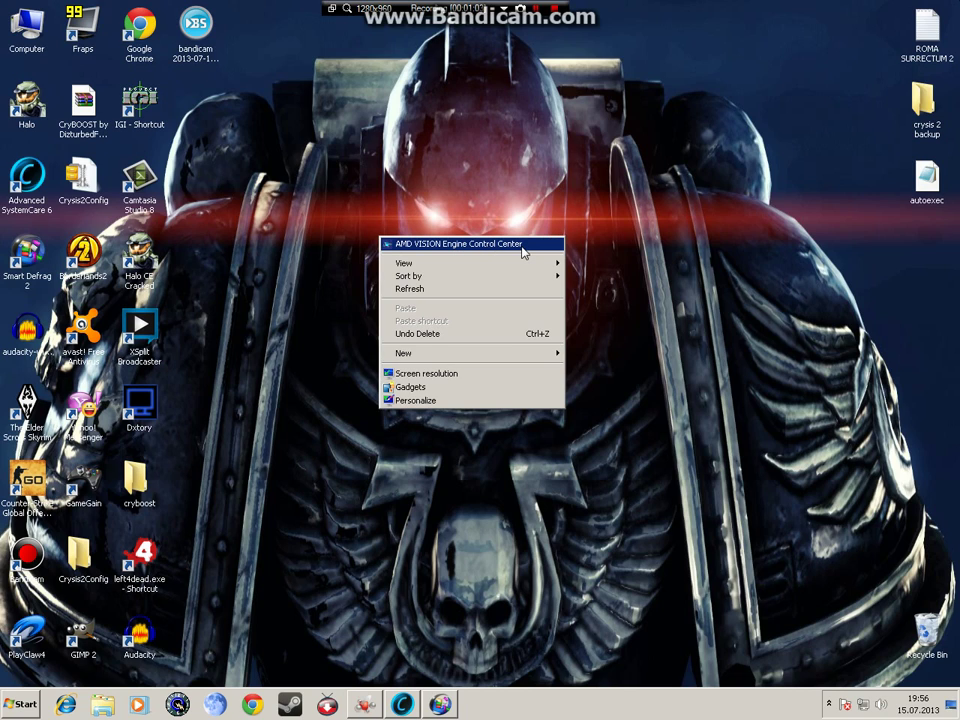
{"action": "left_click", "coordinate": [388, 422]}
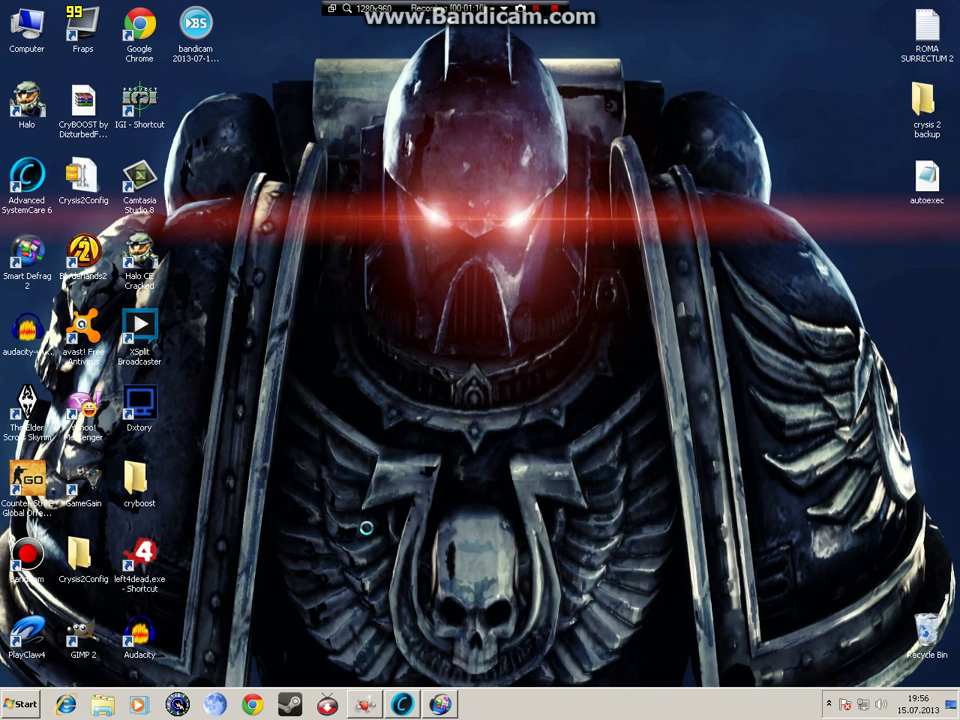
{"action": "right_click", "coordinate": [335, 538]}
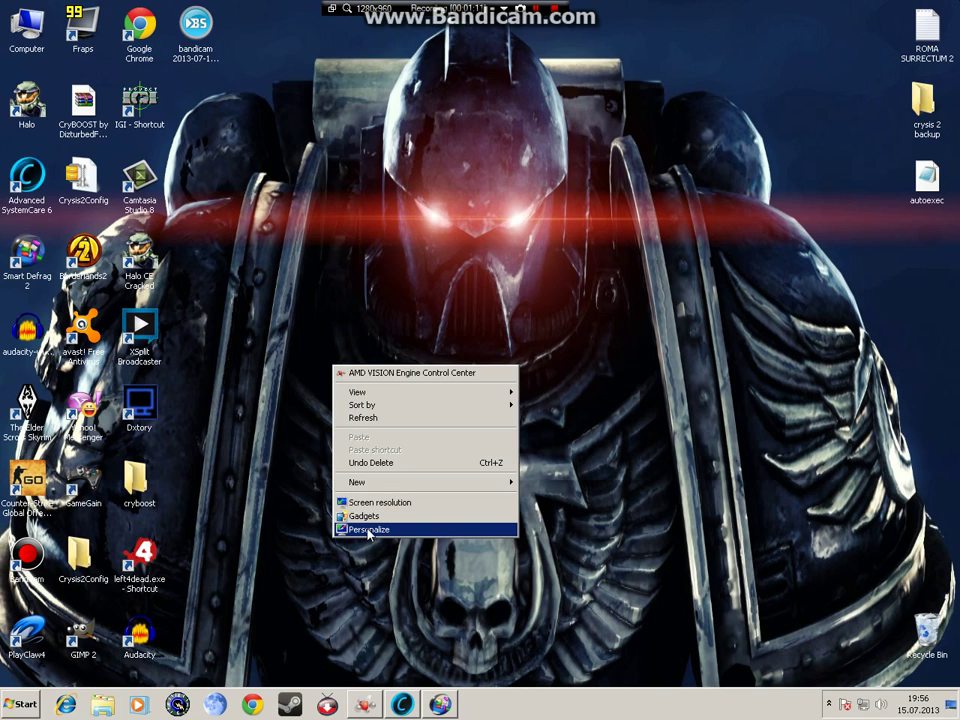
{"action": "left_click", "coordinate": [380, 374]}
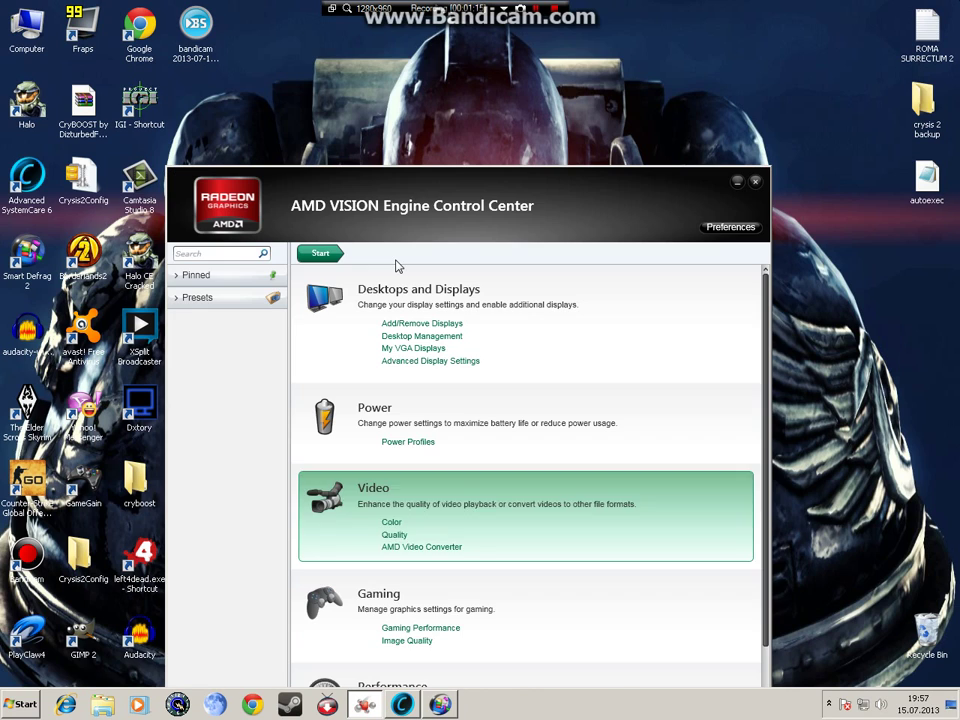
In Gaming > Standard 3D Settings, settle on Optimal Performance and leave Use custom settings checked
{"action": "left_click_drag", "start_coordinate": [418, 231], "coordinate": [416, 105]}
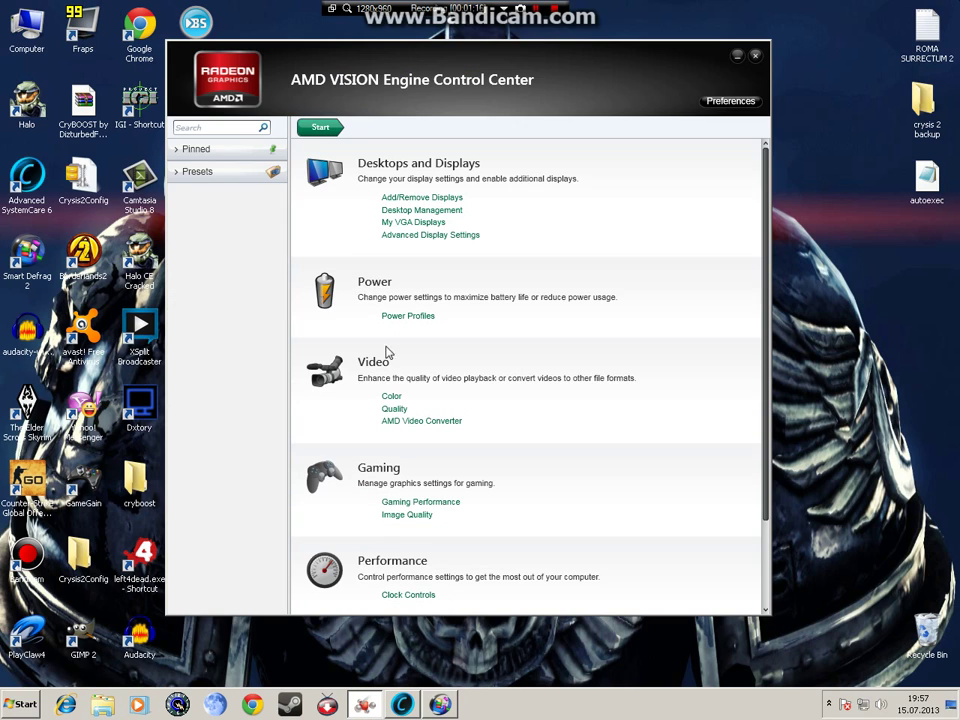
{"action": "left_click", "coordinate": [370, 470]}
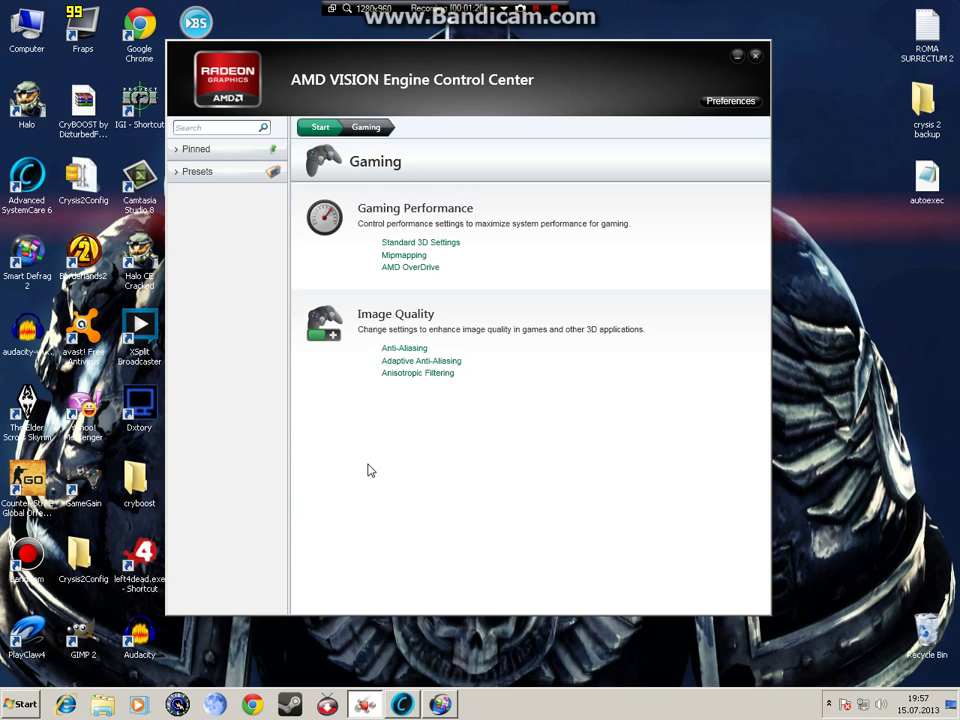
{"action": "left_click", "coordinate": [405, 243]}
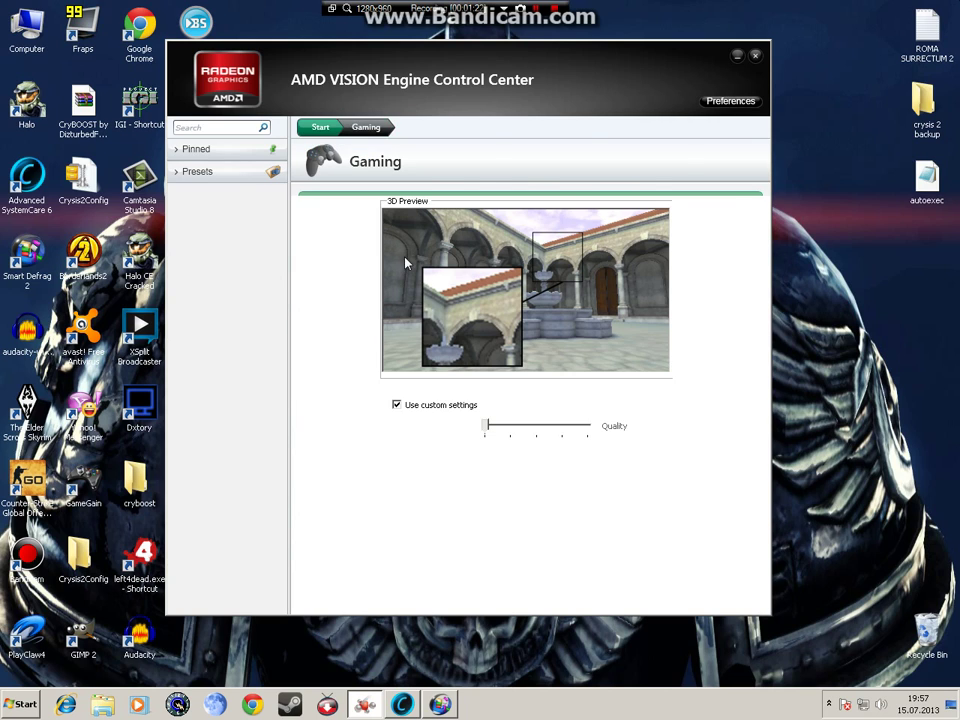
{"action": "left_click", "coordinate": [406, 408]}
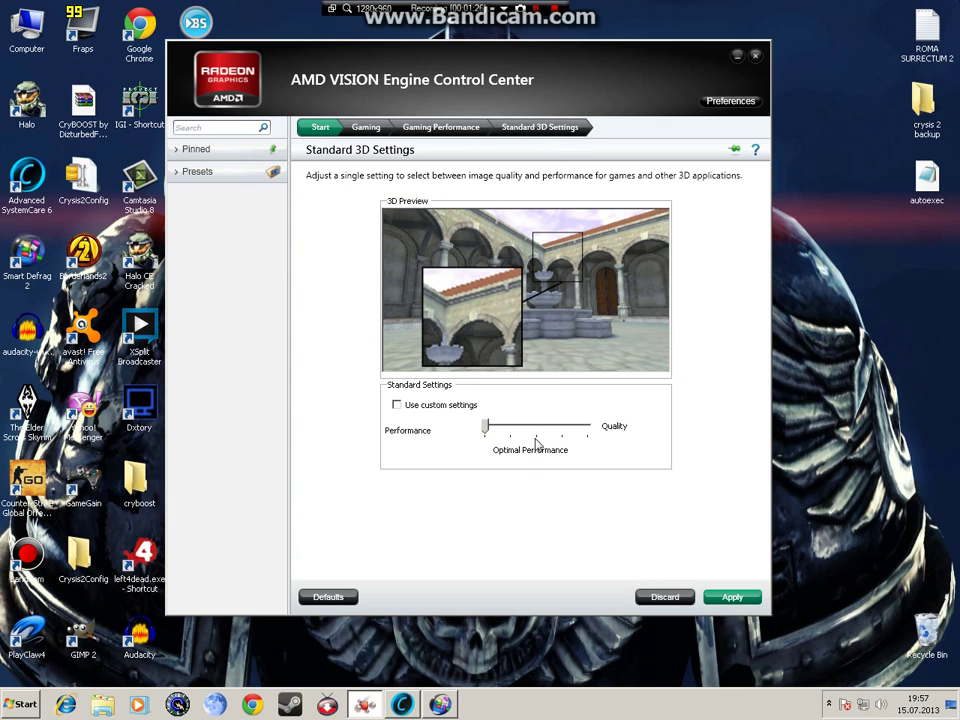
{"action": "left_click_drag", "start_coordinate": [486, 427], "coordinate": [537, 427]}
{"action": "key", "text": "Right"}
{"action": "key", "text": "Left"}
{"action": "key", "text": "Left"}
{"action": "key", "text": "Left"}
{"action": "left_click", "coordinate": [428, 408]}
{"action": "left_click", "coordinate": [428, 408]}
{"action": "left_click", "coordinate": [397, 405]}
Apply Mipmap Detail Level at Performance on the Mipmapping page
{"action": "left_click", "coordinate": [380, 133]}
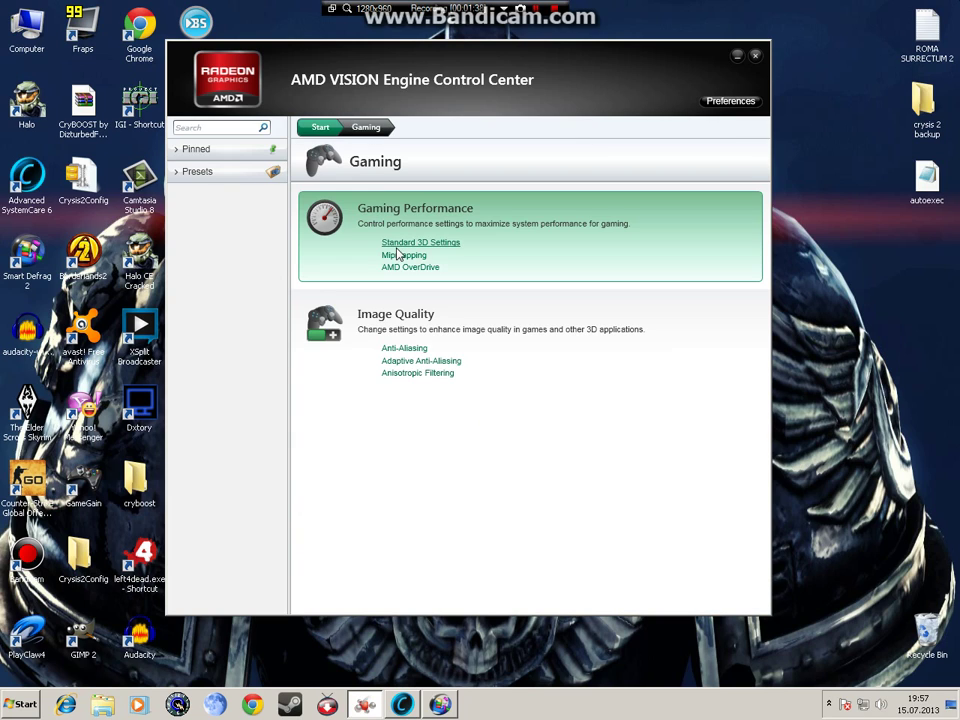
{"action": "left_click", "coordinate": [405, 257]}
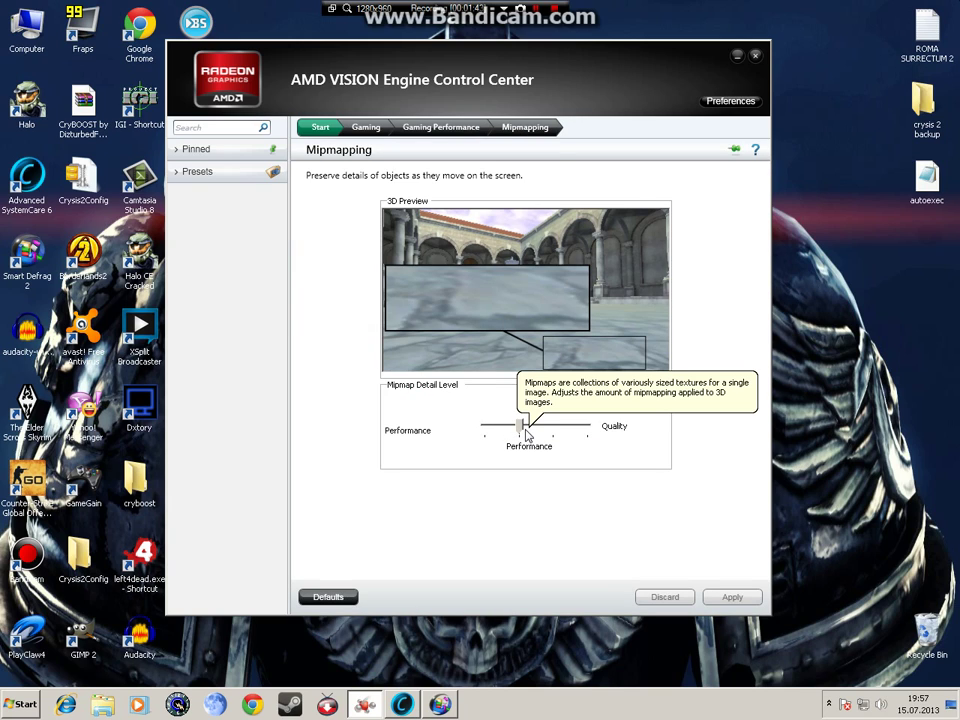
{"action": "left_click_drag", "start_coordinate": [519, 430], "coordinate": [486, 431]}
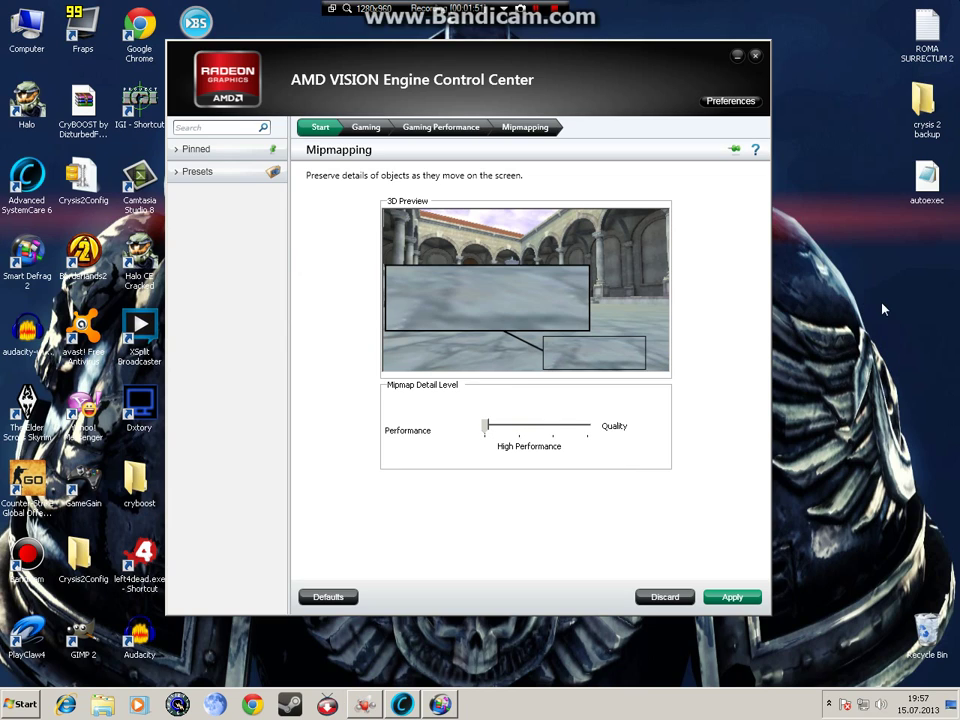
{"action": "left_click", "coordinate": [539, 430]}
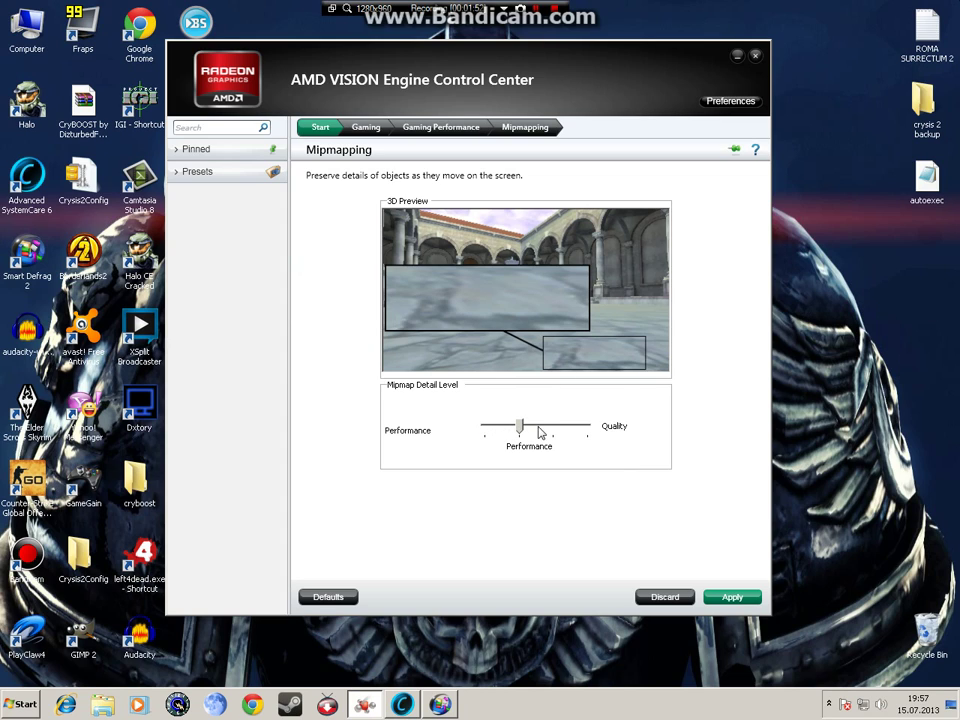
{"action": "key", "text": "Return"}
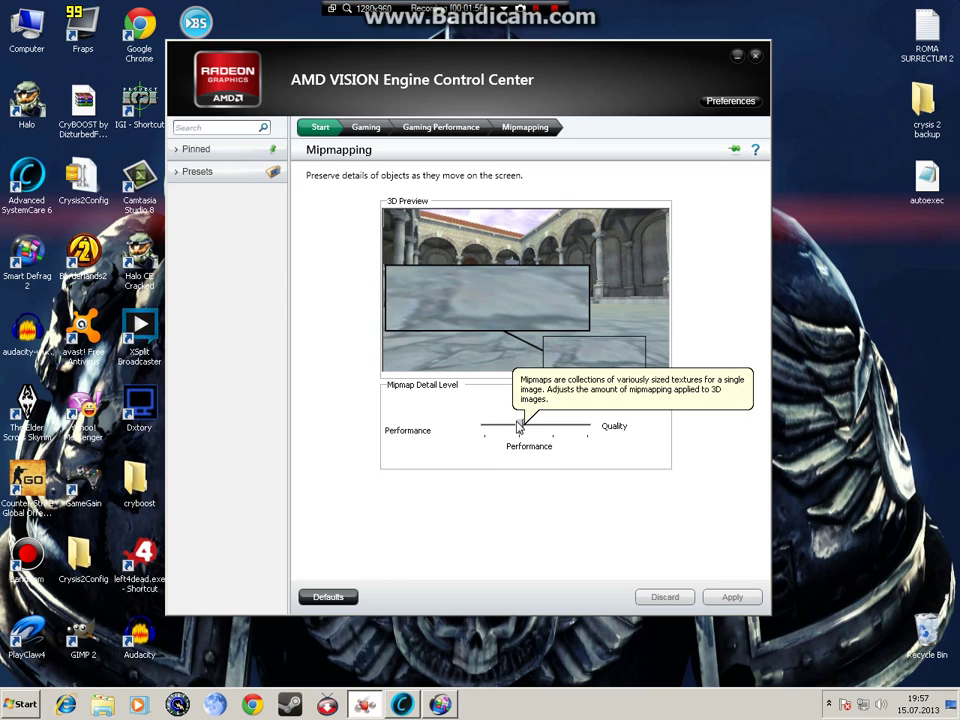
{"action": "mouse_move", "coordinate": [519, 427]}
{"action": "left_mouse_down"}
{"action": "mouse_move", "coordinate": [486, 429]}
{"action": "mouse_move", "coordinate": [516, 427]}
{"action": "left_mouse_up"}
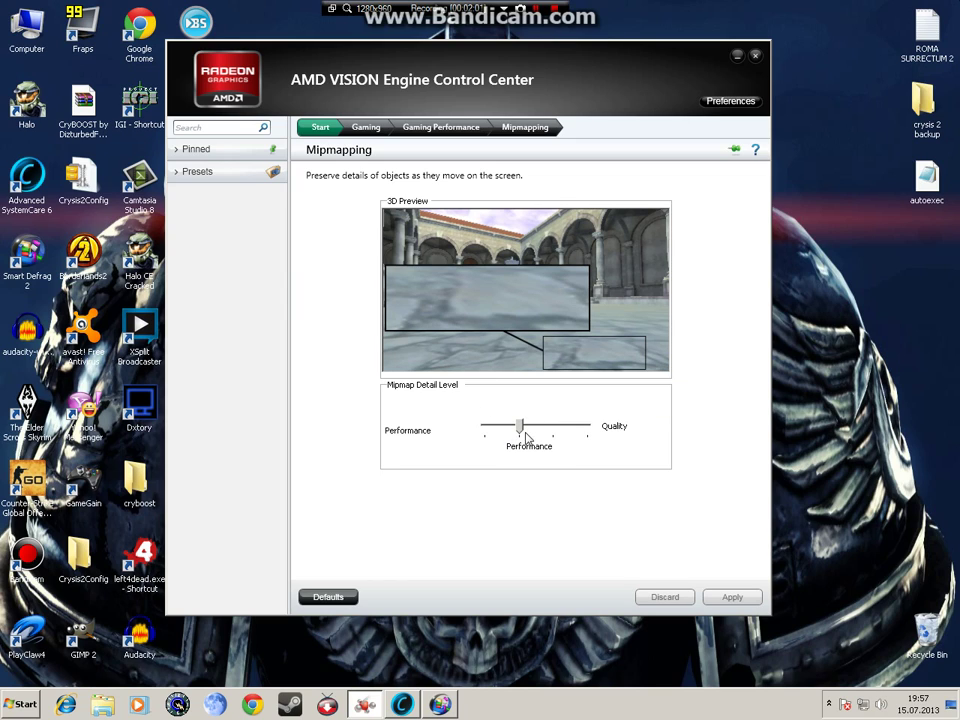
After trying 8X, set Anti-Aliasing back to Use application settings
{"action": "left_click", "coordinate": [366, 127]}
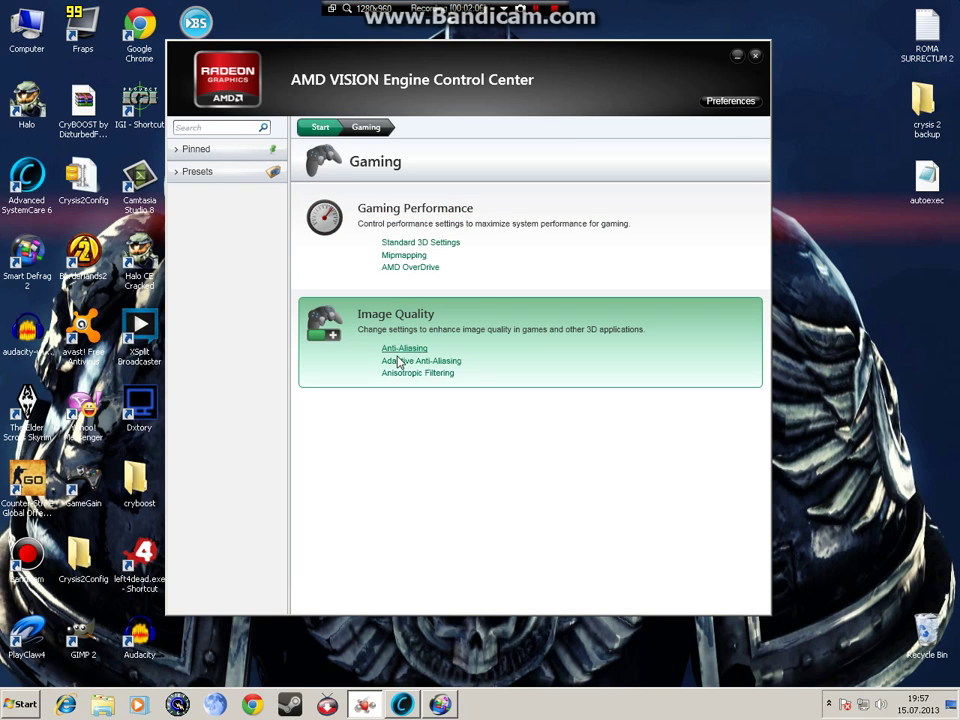
{"action": "left_click", "coordinate": [406, 349]}
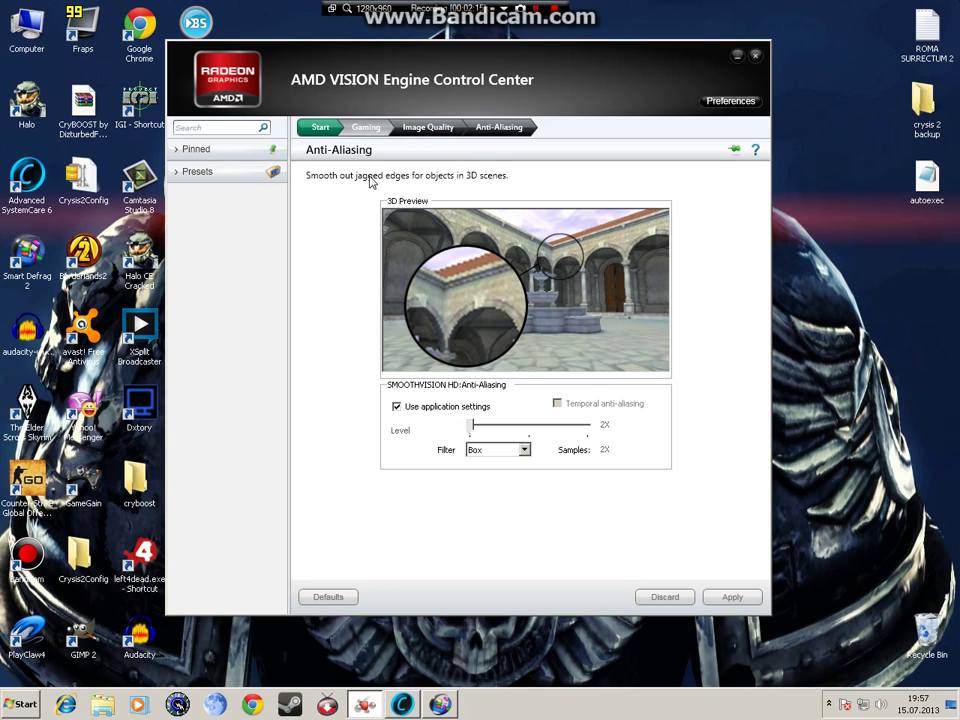
{"action": "left_click", "coordinate": [396, 406]}
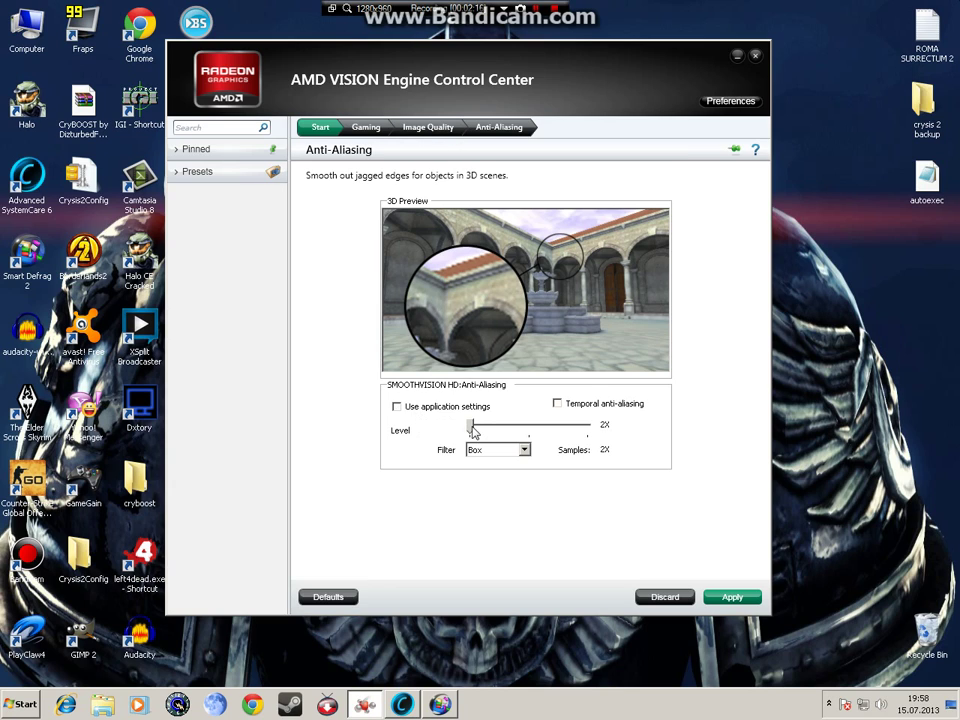
{"action": "left_click_drag", "start_coordinate": [469, 424], "coordinate": [588, 425]}
{"action": "left_click", "coordinate": [470, 432]}
{"action": "left_click", "coordinate": [470, 432]}
{"action": "left_click", "coordinate": [432, 407]}
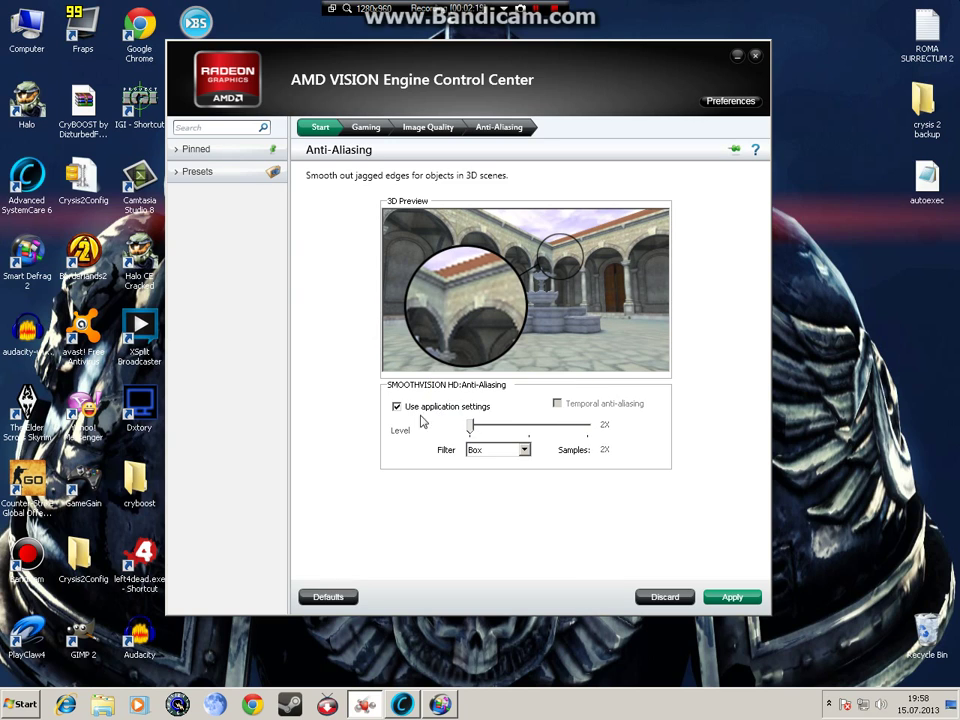
After trying 4X samples, leave Anisotropic Filtering on Use application settings
{"action": "left_click", "coordinate": [366, 127]}
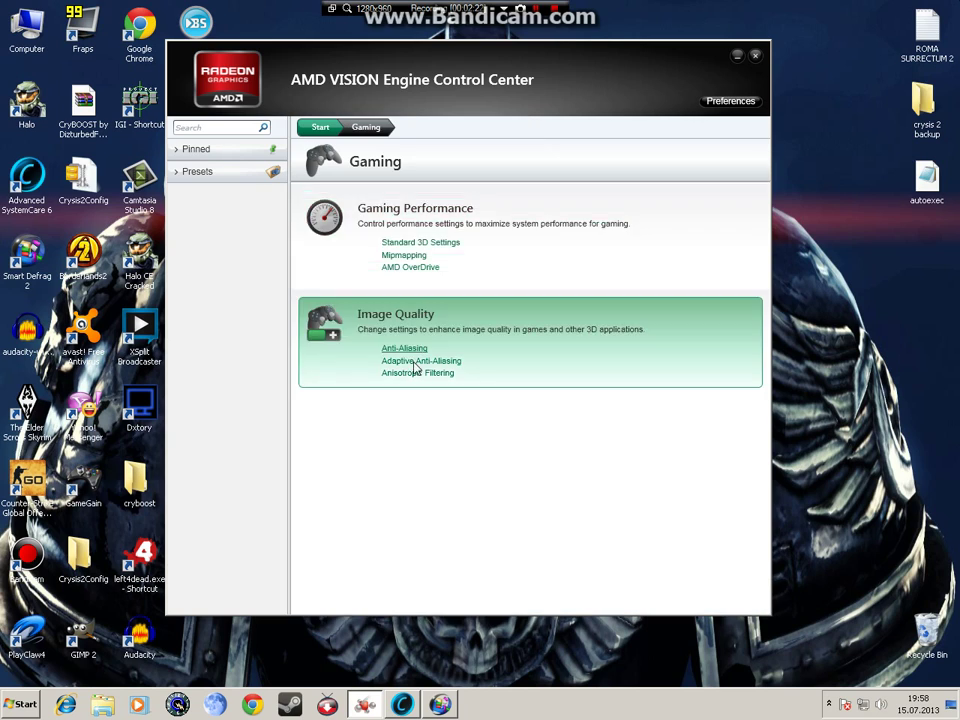
{"action": "left_click", "coordinate": [410, 374]}
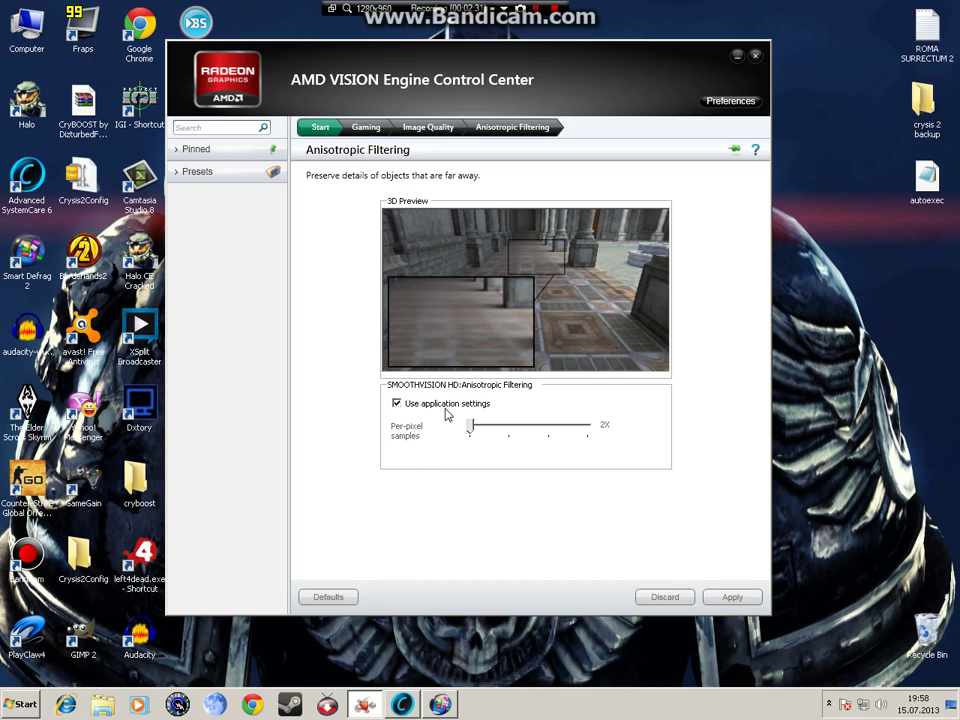
{"action": "left_click", "coordinate": [440, 404]}
{"action": "left_click_drag", "start_coordinate": [469, 425], "coordinate": [508, 428]}
{"action": "left_click", "coordinate": [437, 405]}
{"action": "left_click", "coordinate": [440, 405]}
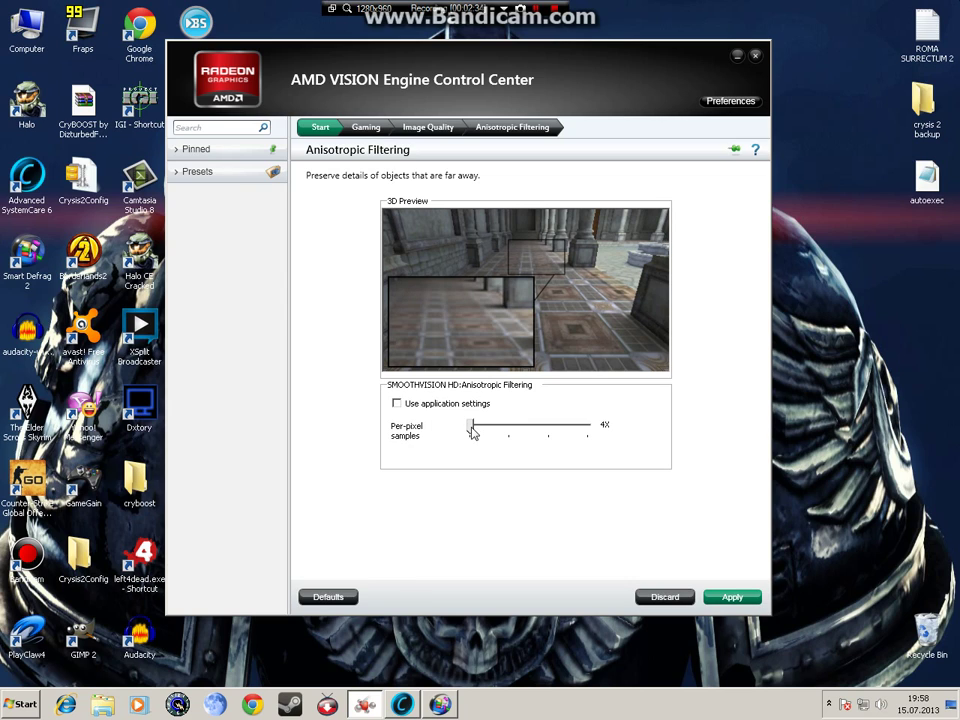
{"action": "left_click", "coordinate": [396, 403]}
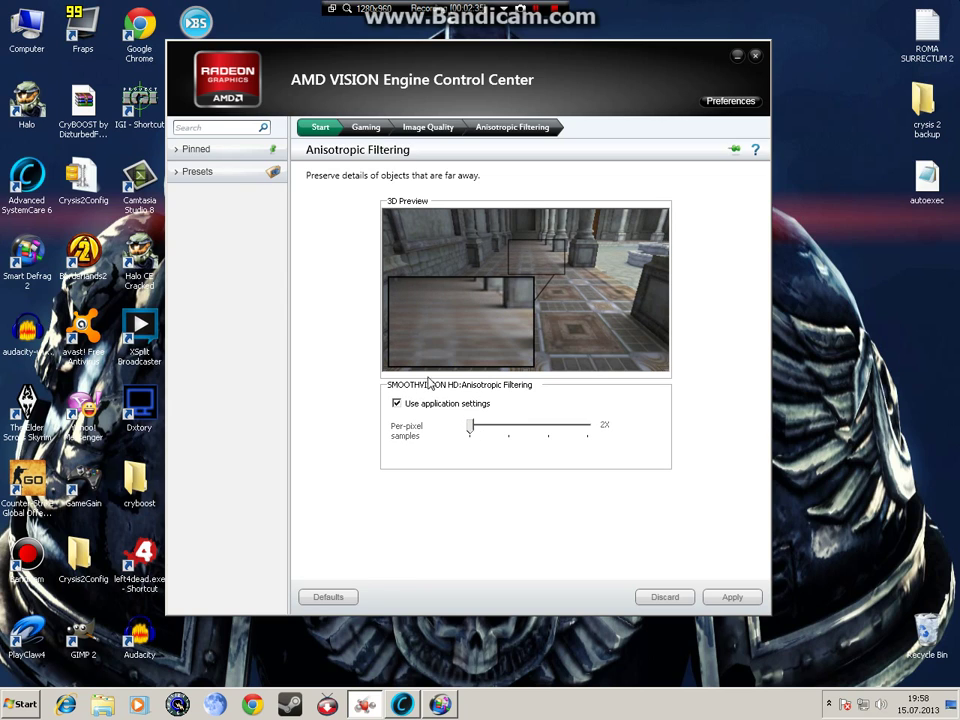
{"action": "left_click", "coordinate": [365, 128]}
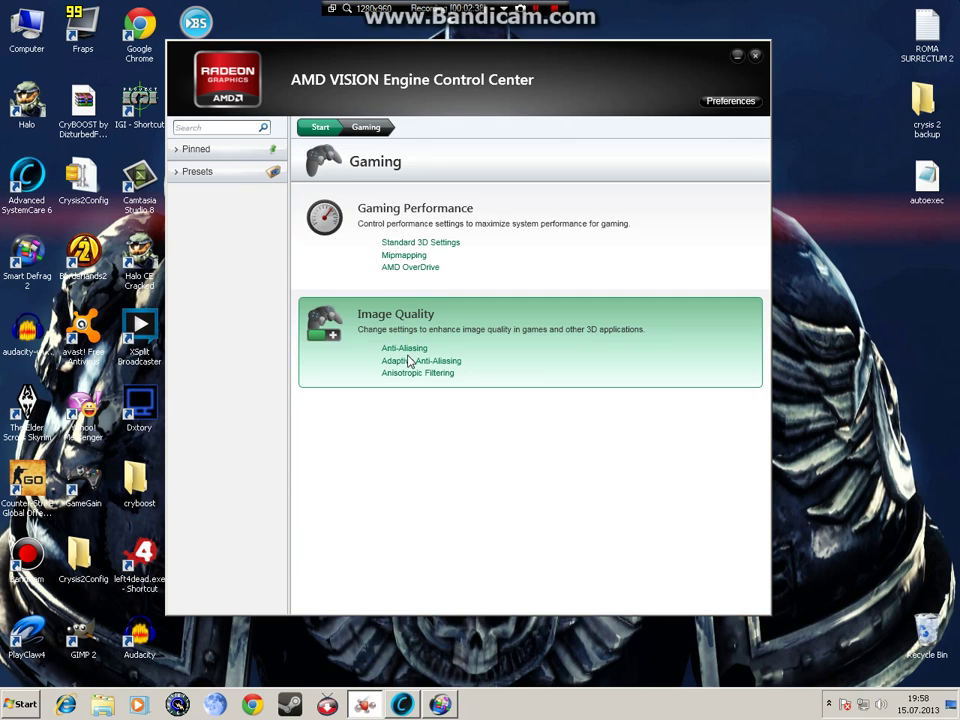
{"action": "left_click", "coordinate": [409, 361]}
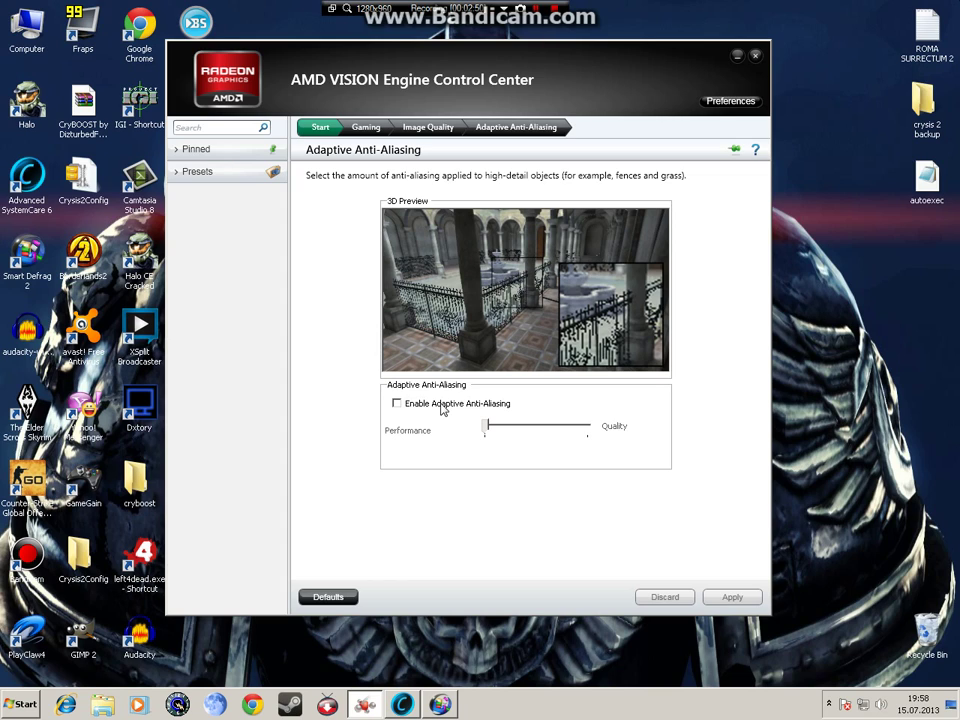
{"action": "left_click", "coordinate": [442, 409]}
{"action": "left_click", "coordinate": [487, 428]}
{"action": "left_click", "coordinate": [485, 429]}
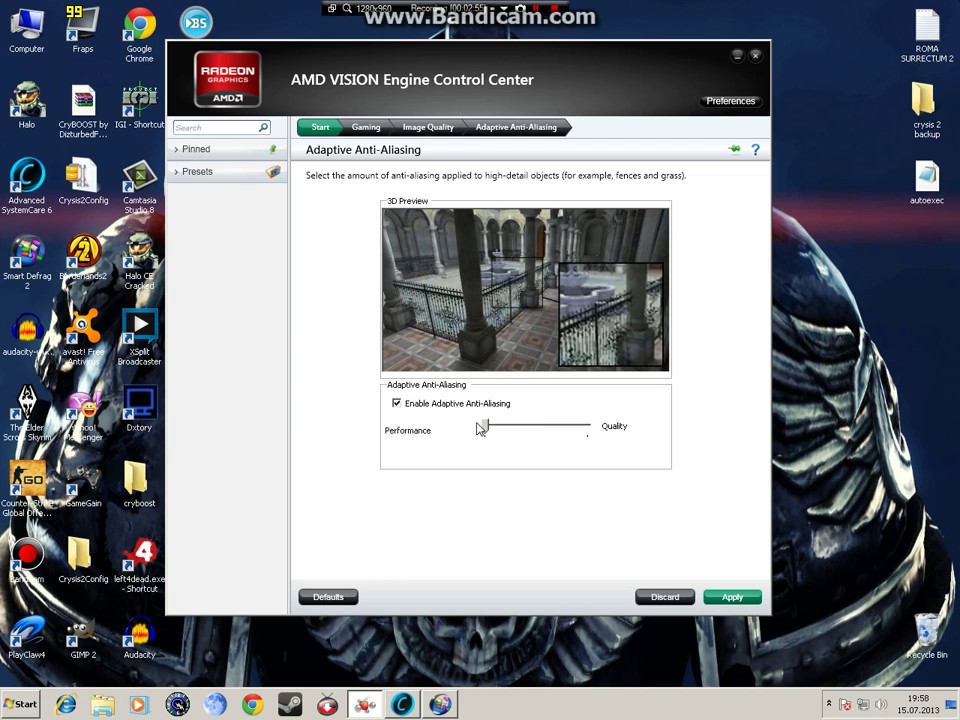
{"action": "left_click", "coordinate": [407, 406]}
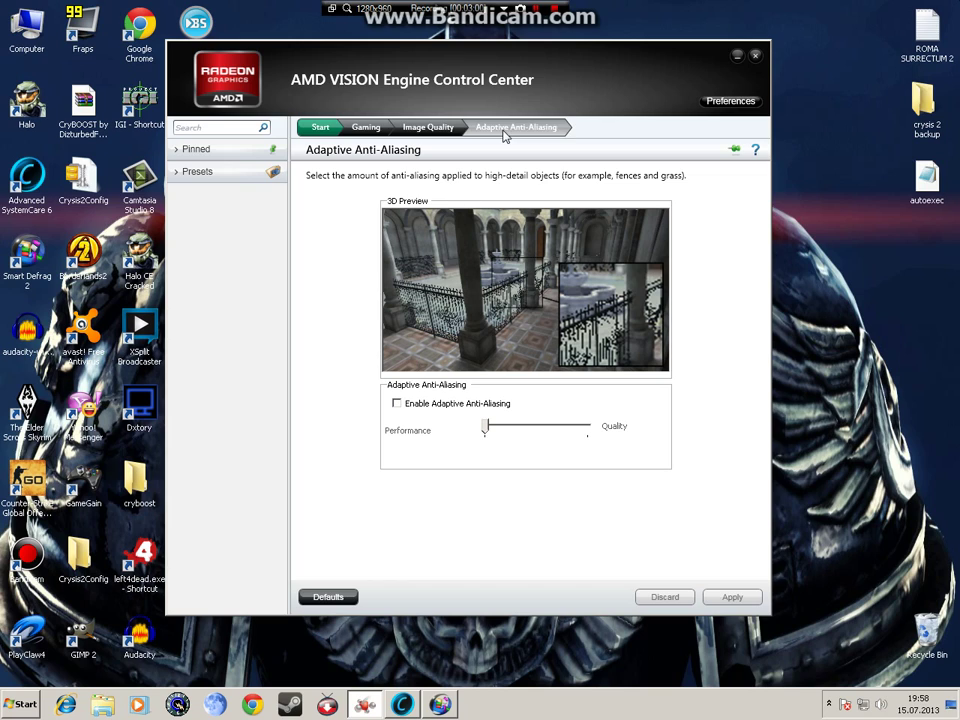
{"action": "left_click", "coordinate": [429, 129]}
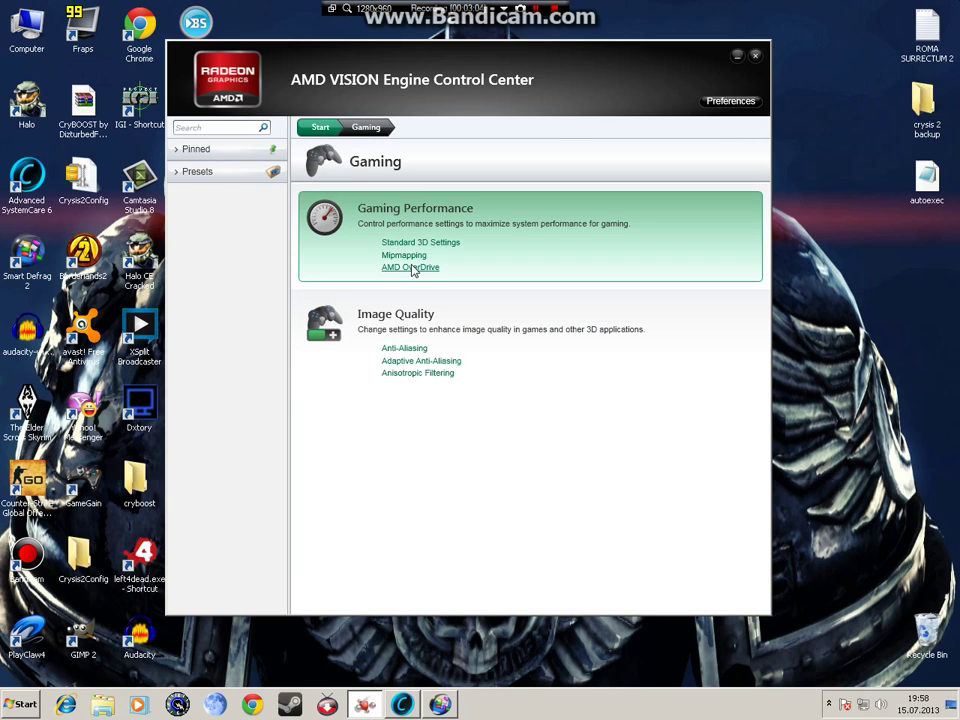
In AMD OverDrive, trial GPU clocks of 689–719 MHz and memory clocks of 874–884 MHz
{"action": "left_click", "coordinate": [412, 268]}
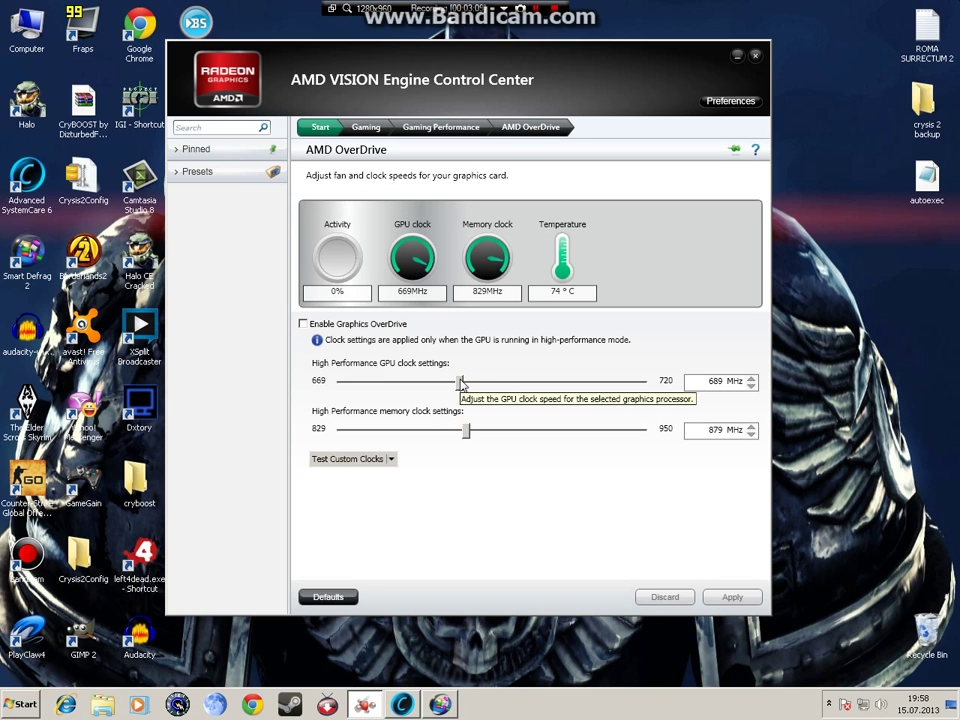
{"action": "left_click", "coordinate": [649, 386]}
{"action": "left_click", "coordinate": [649, 386]}
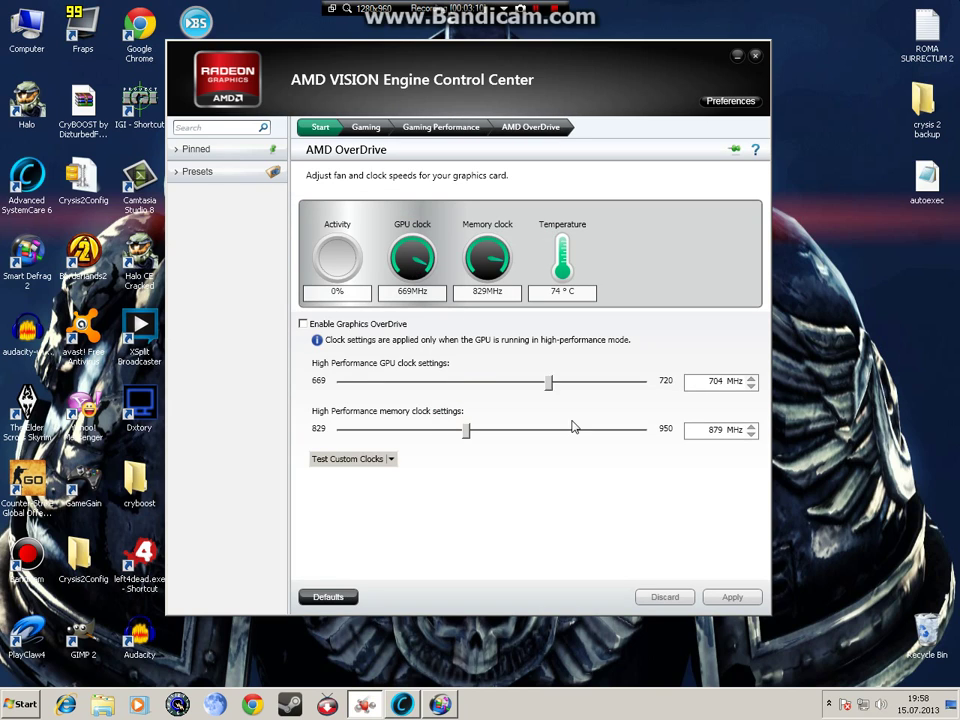
{"action": "left_click", "coordinate": [628, 432]}
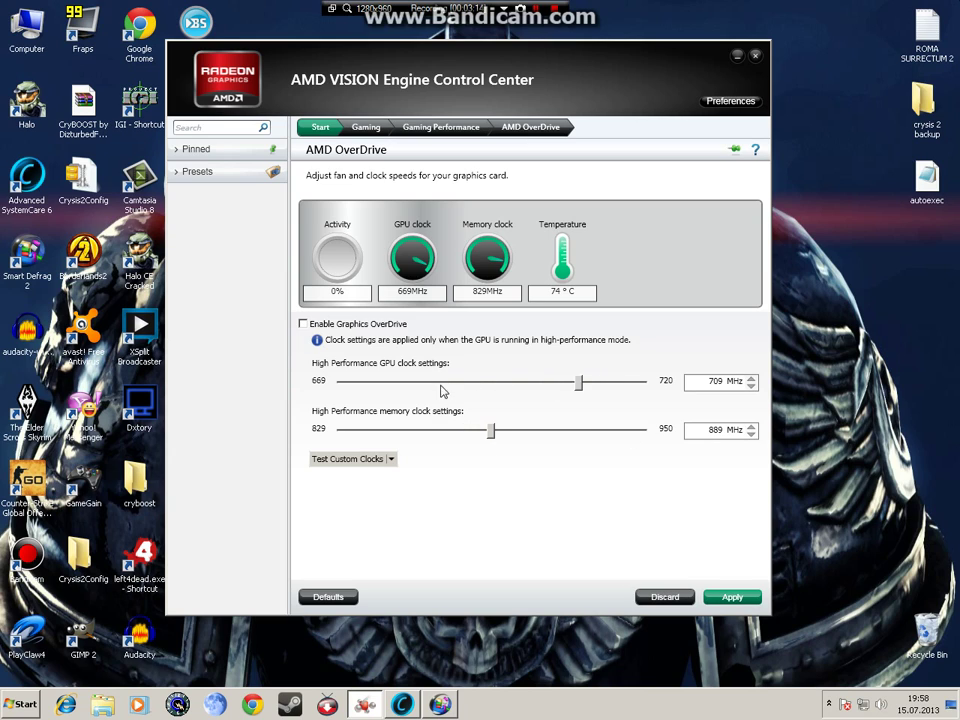
{"action": "left_click", "coordinate": [574, 390]}
{"action": "left_click", "coordinate": [580, 385]}
{"action": "left_click", "coordinate": [465, 385]}
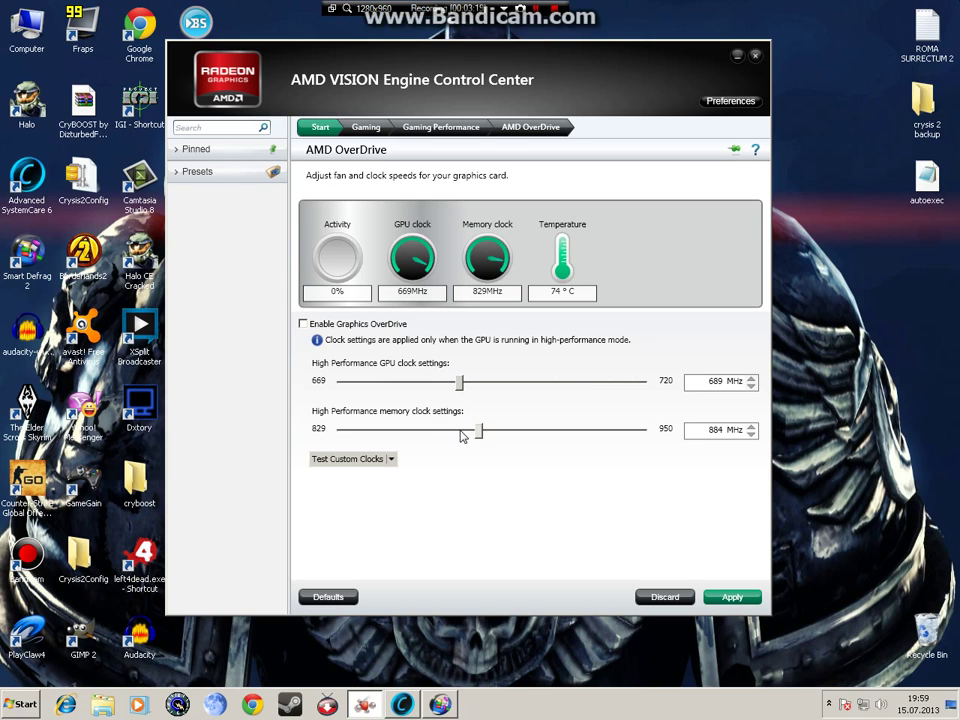
{"action": "left_click", "coordinate": [455, 432]}
{"action": "left_click", "coordinate": [468, 430]}
{"action": "left_click", "coordinate": [474, 383]}
{"action": "left_click", "coordinate": [449, 383]}
Try GPU 684–689 MHz and memory 864–874 MHz, then discard all clock changes
{"action": "scroll", "coordinate": [446, 388], "scroll_direction": "up", "scroll_amount": 2}
{"action": "left_click", "coordinate": [446, 388]}
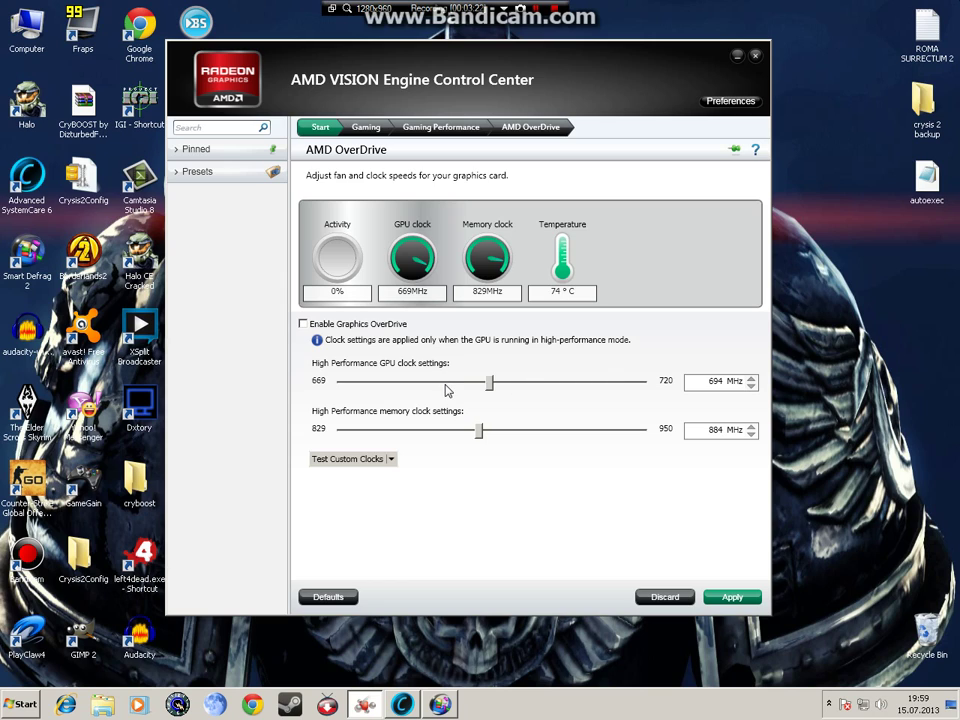
{"action": "scroll", "coordinate": [468, 433], "scroll_direction": "down", "scroll_amount": 1}
{"action": "scroll", "coordinate": [444, 435], "scroll_direction": "up", "scroll_amount": 1}
{"action": "left_click", "coordinate": [444, 435]}
{"action": "left_click", "coordinate": [452, 389]}
{"action": "left_click", "coordinate": [441, 388]}
{"action": "left_click", "coordinate": [431, 435]}
{"action": "left_click", "coordinate": [474, 435]}
{"action": "left_click", "coordinate": [474, 435]}
{"action": "scroll", "coordinate": [434, 390], "scroll_direction": "up", "scroll_amount": 1}
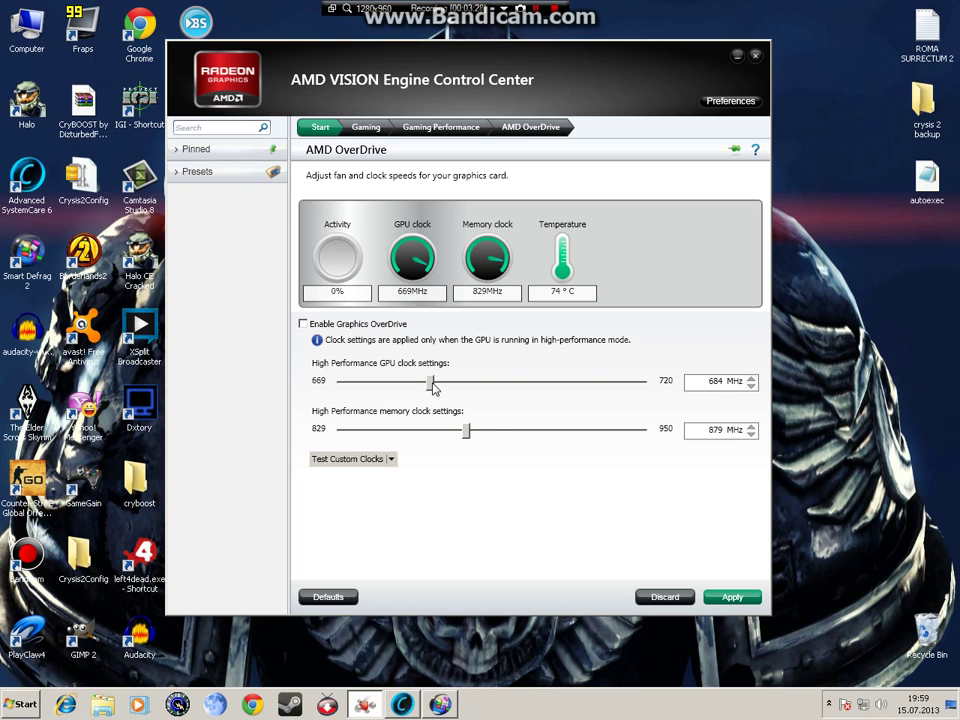
{"action": "left_click", "coordinate": [663, 597]}
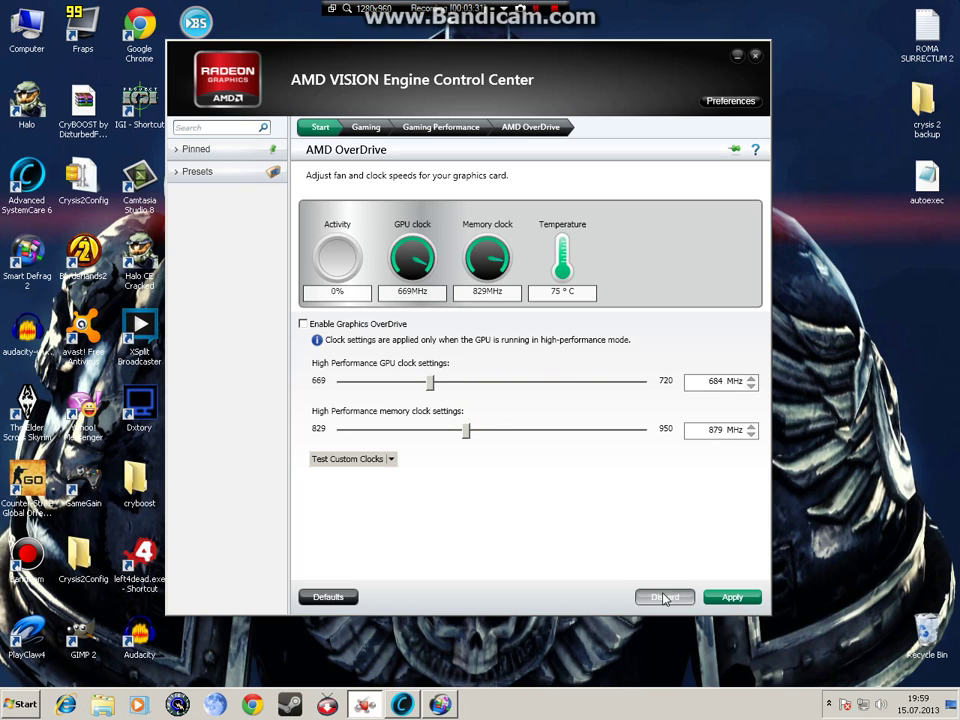
Close the AMD control center and bring up Advanced SystemCare from the taskbar
{"action": "left_click", "coordinate": [755, 56]}
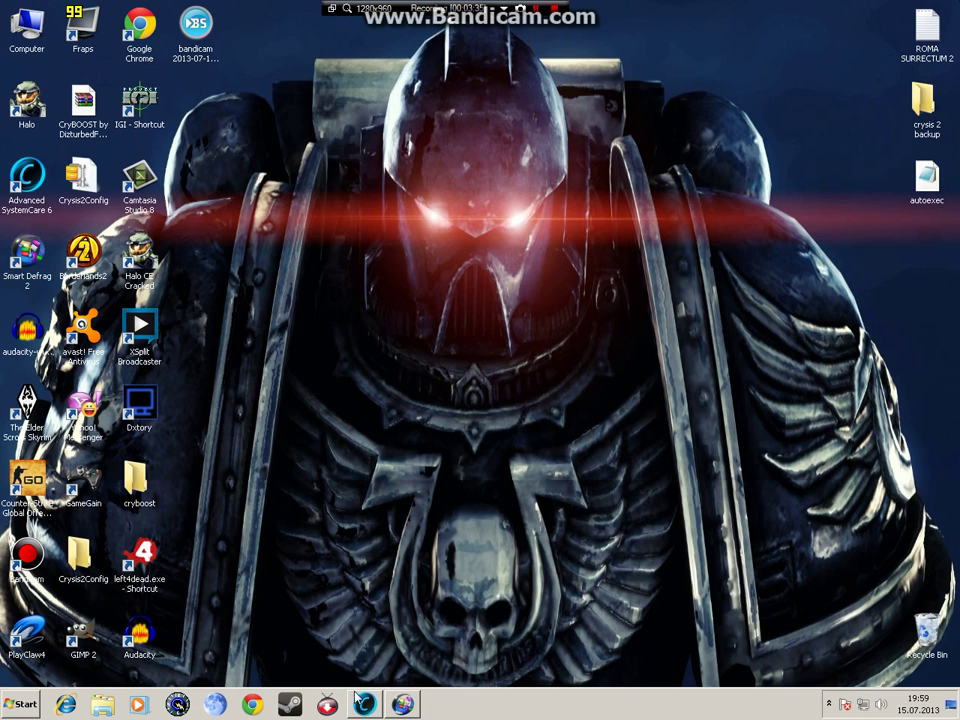
{"action": "mouse_move", "coordinate": [364, 707]}
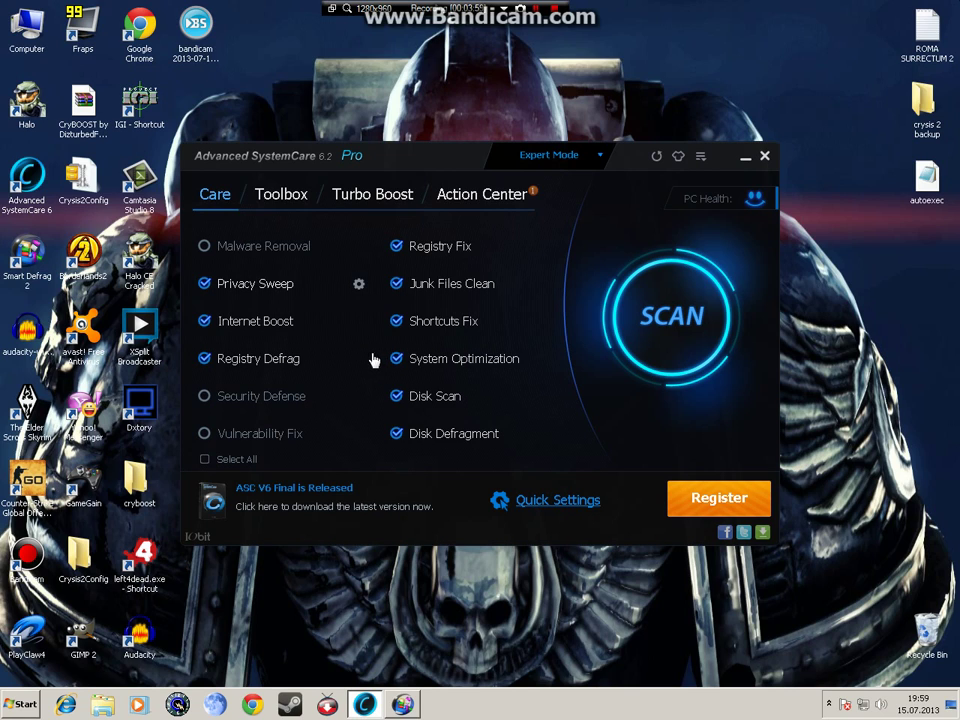
In Privacy Sweep settings, untick Google Chrome History, then cancel without saving
{"action": "left_click", "coordinate": [357, 288]}
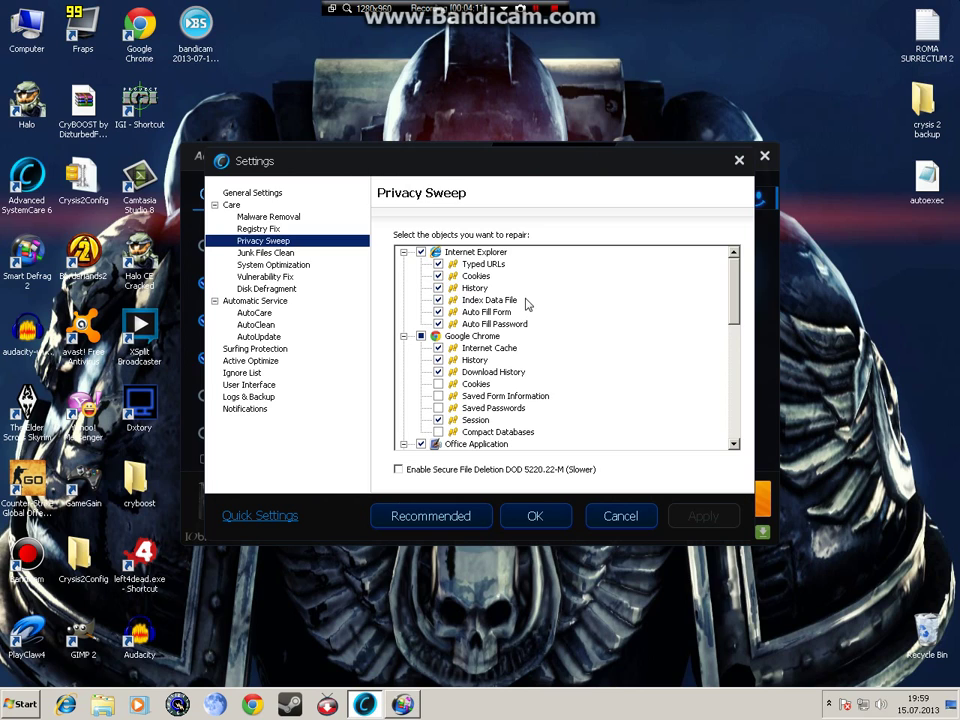
{"action": "left_click", "coordinate": [438, 360]}
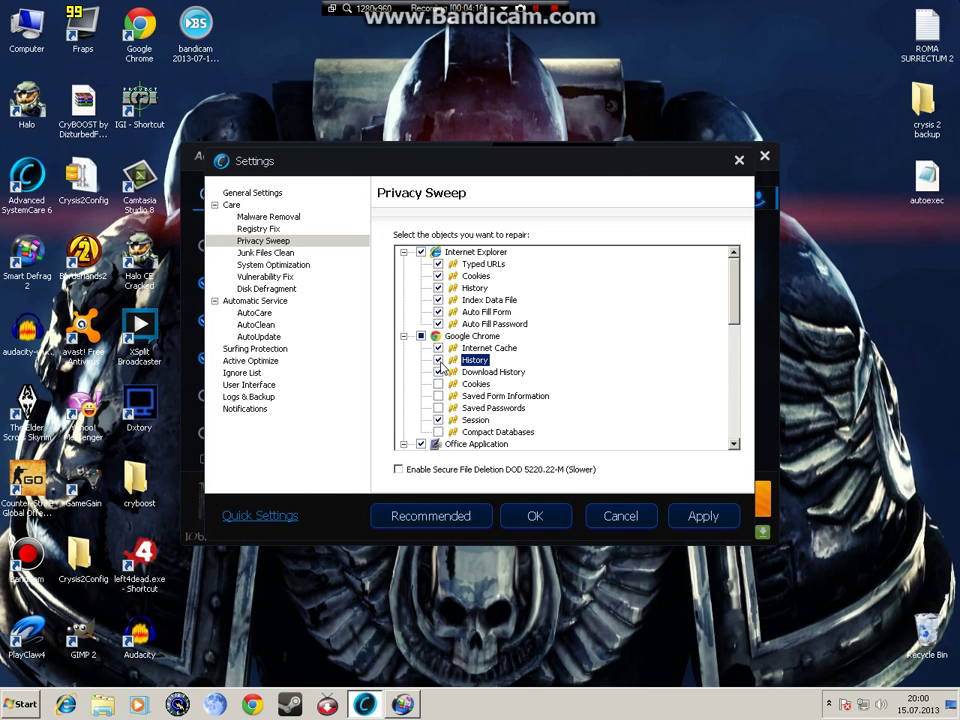
{"action": "left_click", "coordinate": [610, 515]}
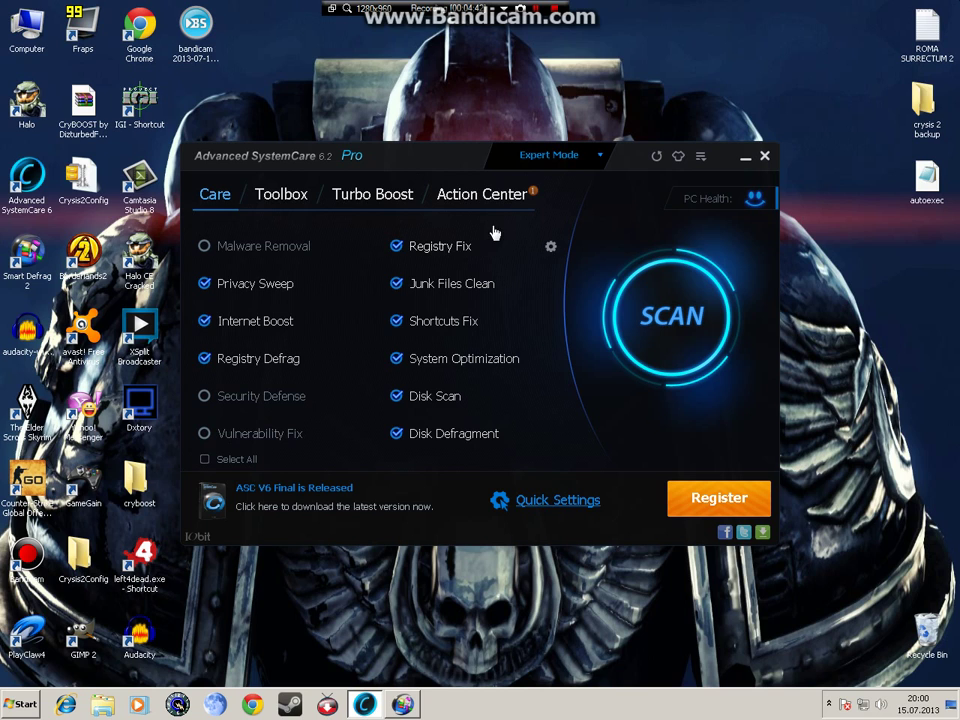
Review Registry Fix, Junk Files Clean and System Optimization settings, keeping network at Dial-UP modem
{"action": "left_click", "coordinate": [461, 244]}
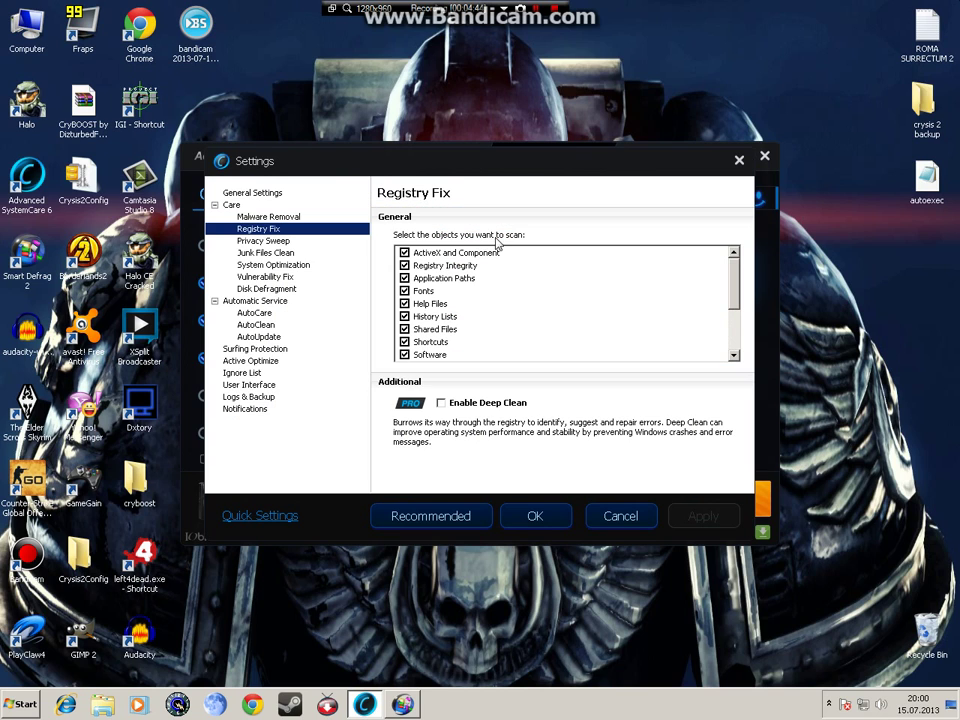
{"action": "left_click", "coordinate": [610, 520]}
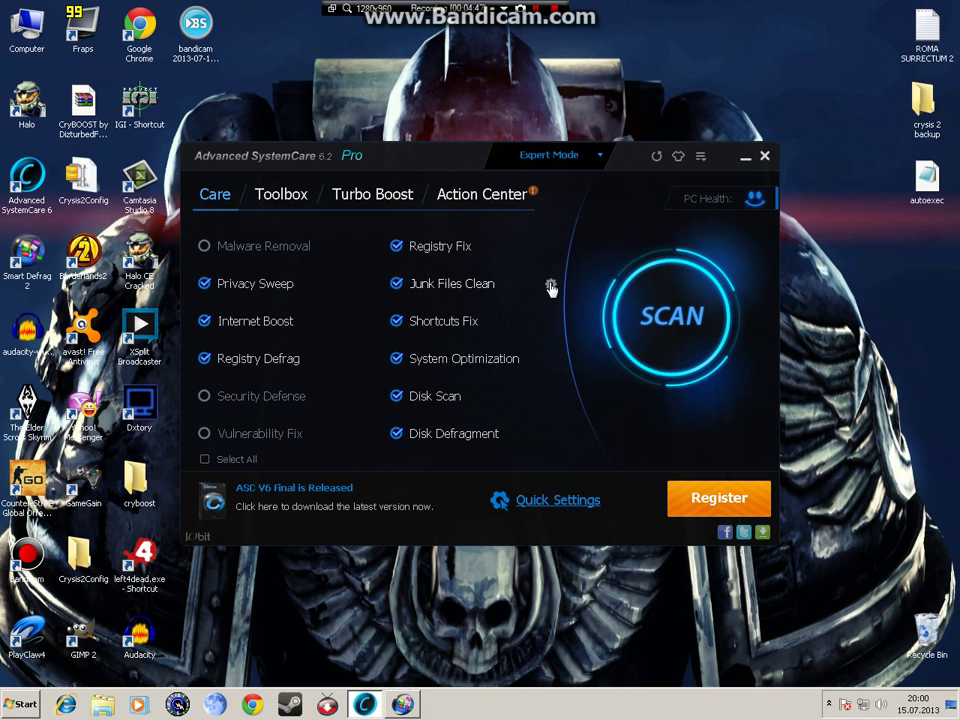
{"action": "left_click", "coordinate": [549, 288]}
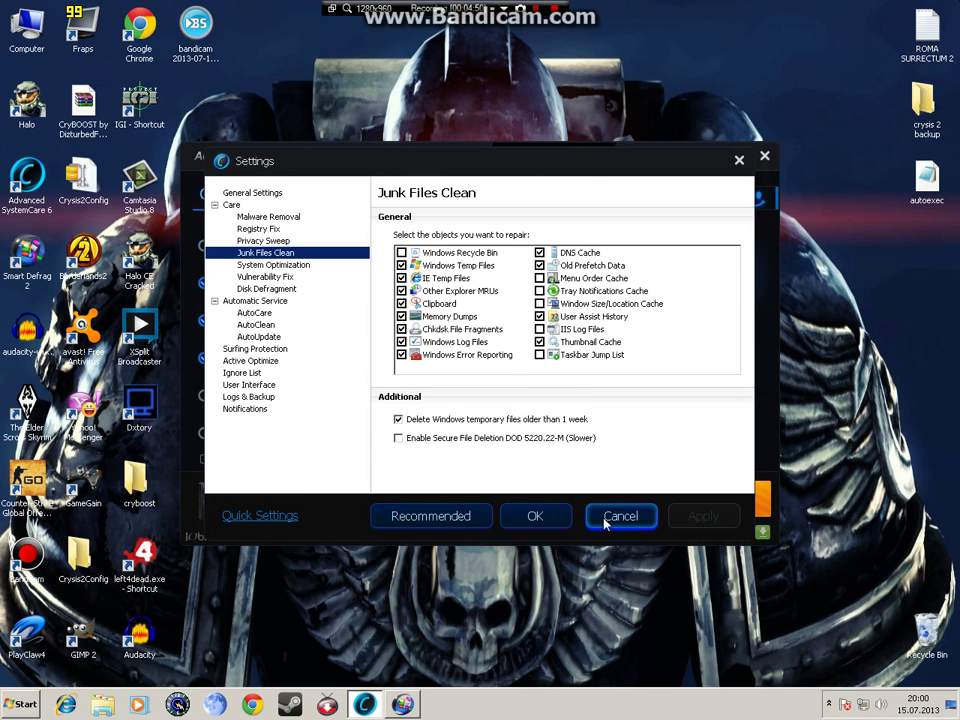
{"action": "left_click", "coordinate": [619, 516]}
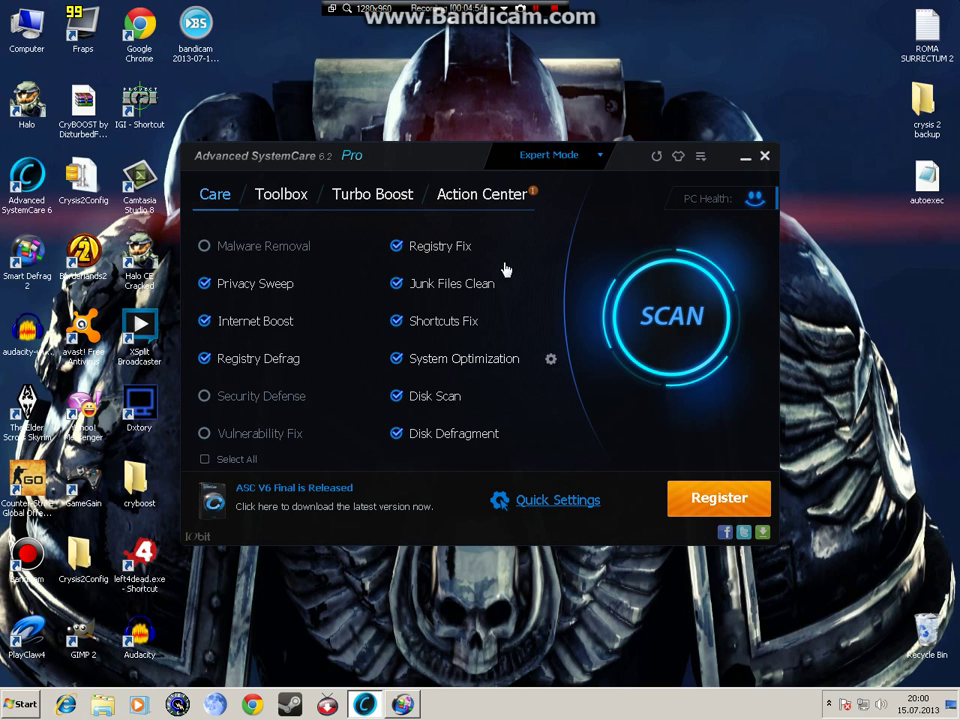
{"action": "left_click", "coordinate": [550, 358]}
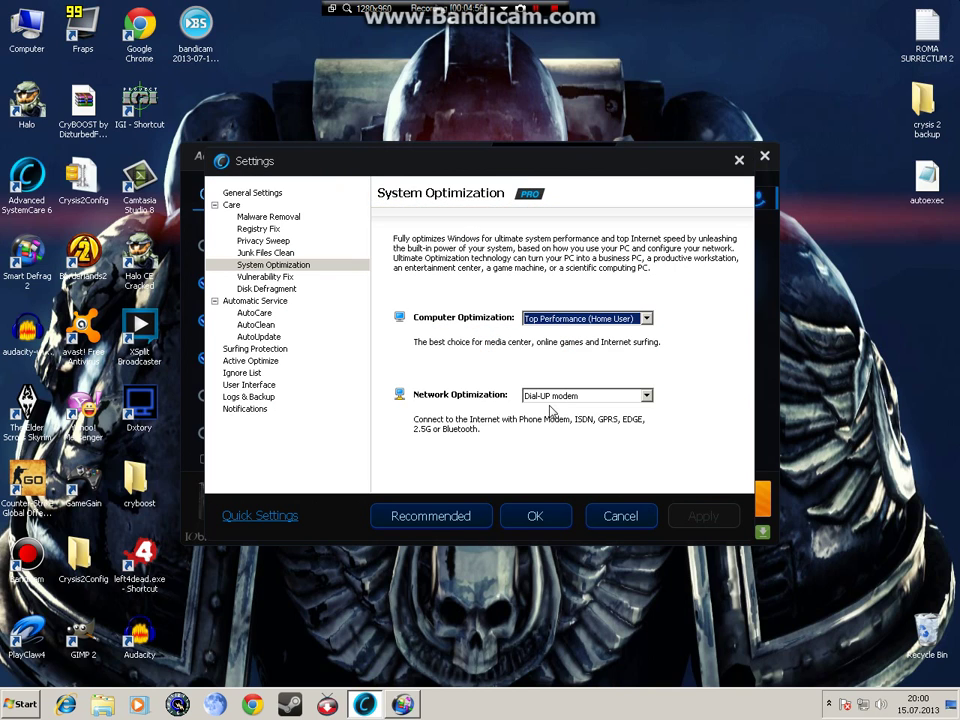
{"action": "left_click", "coordinate": [560, 396]}
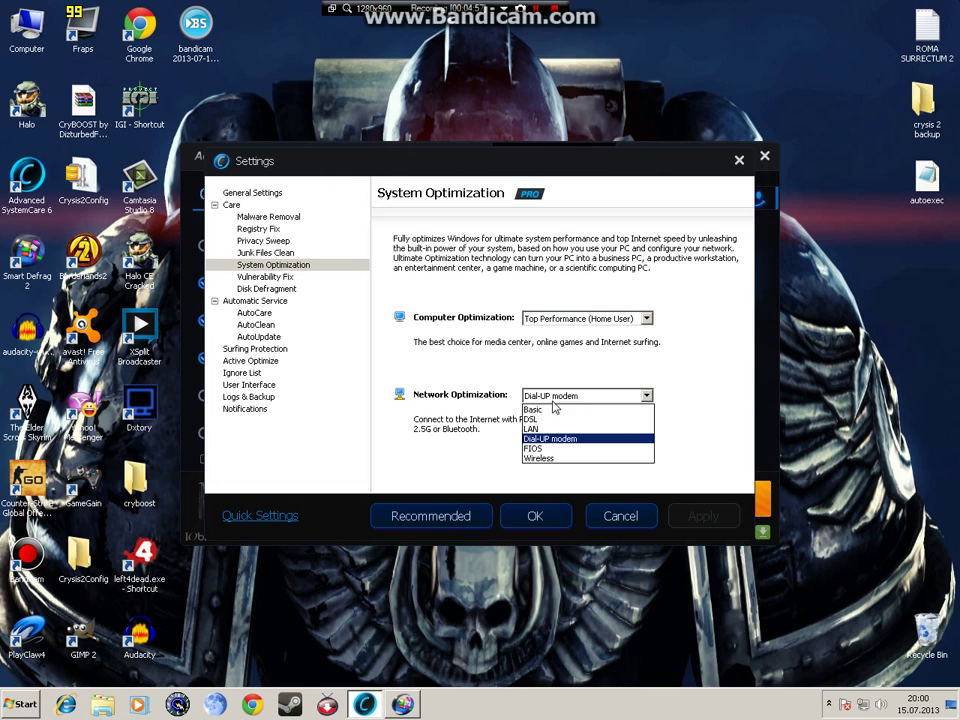
{"action": "left_click", "coordinate": [448, 395]}
{"action": "left_click", "coordinate": [616, 517]}
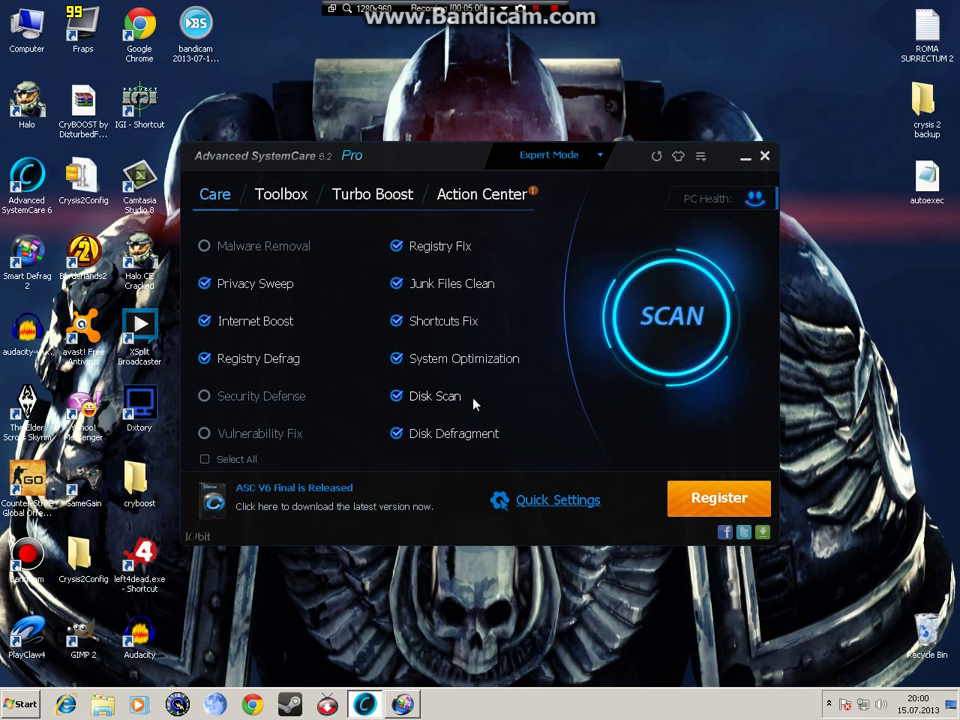
Save Disk Defragment settings for Local Disk (C:) with a 3% fragment threshold
{"action": "left_click", "coordinate": [551, 437]}
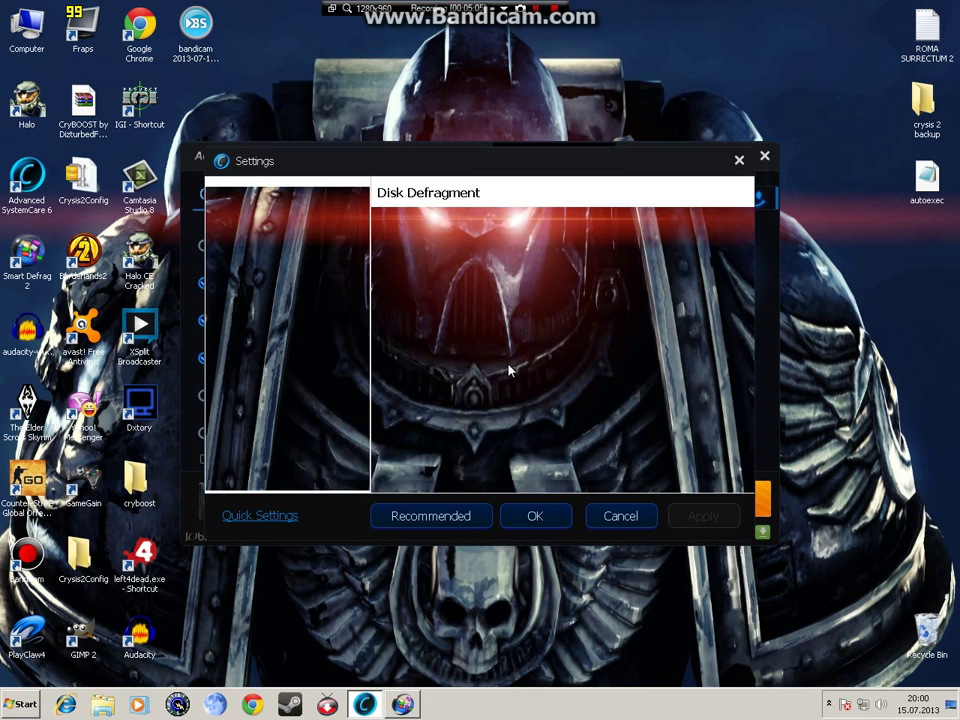
{"action": "left_click", "coordinate": [560, 310]}
{"action": "left_click", "coordinate": [508, 240]}
{"action": "left_click", "coordinate": [508, 240]}
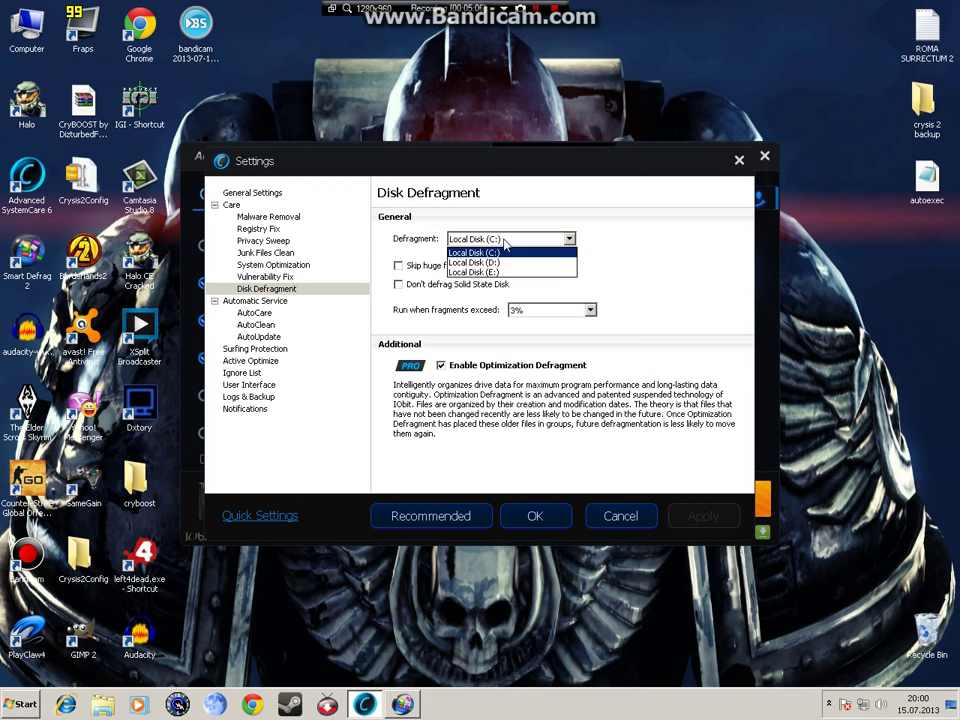
{"action": "left_click", "coordinate": [500, 252]}
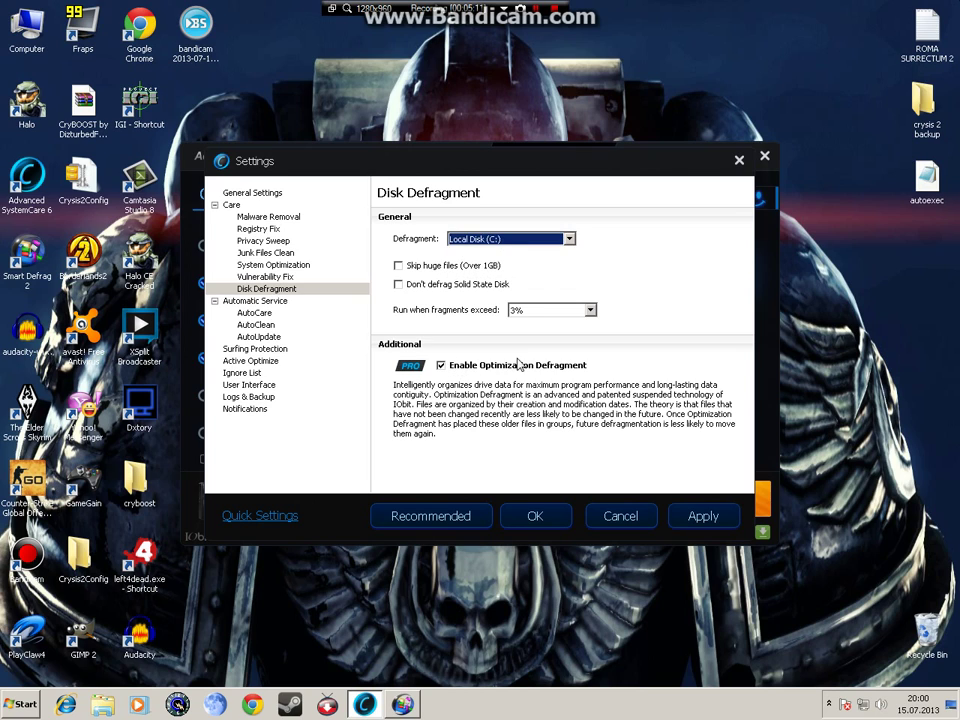
{"action": "left_click", "coordinate": [623, 521]}
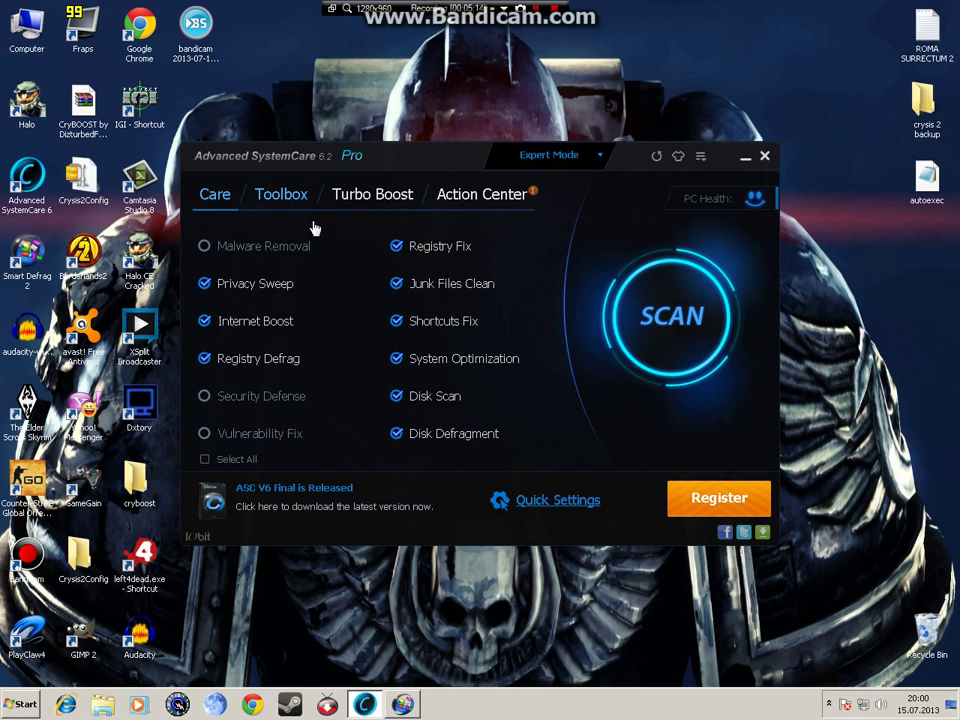
Switch to the Toolbox tab listing Clean, Optimize, Repair, Security and Control tools
{"action": "left_click", "coordinate": [283, 195]}
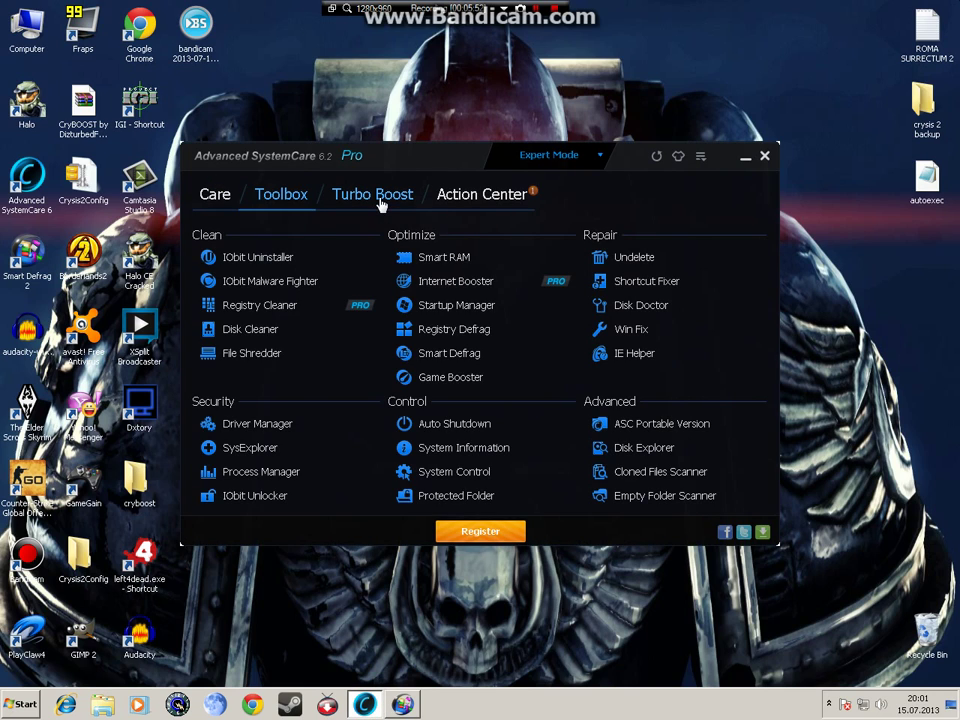
Switch Turbo Boost to Game Mode, then go back to the Care checklist
{"action": "left_click", "coordinate": [378, 198]}
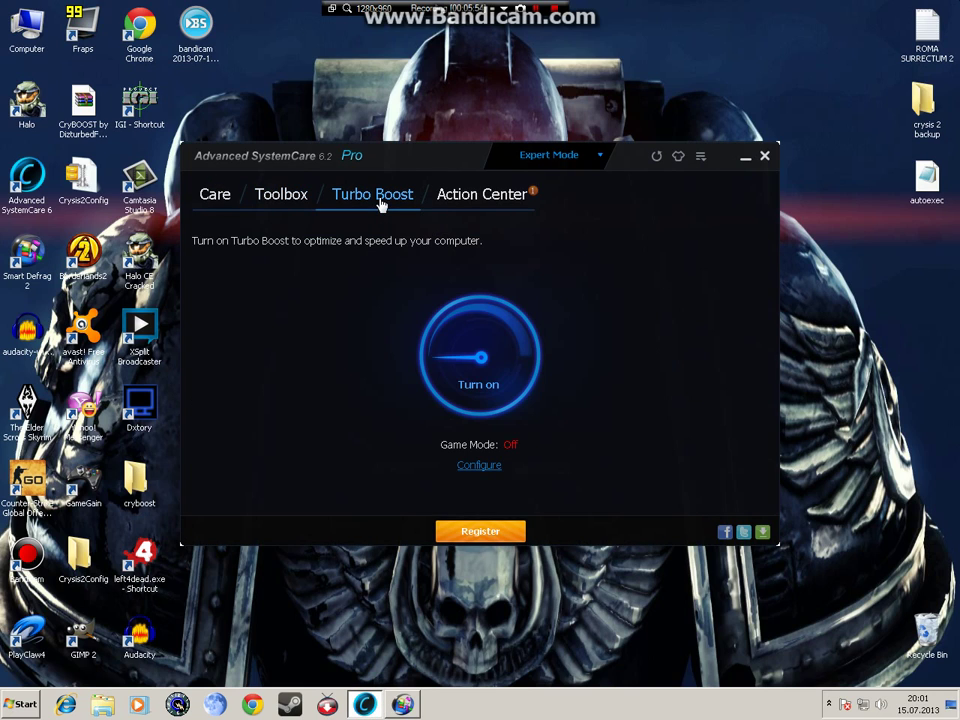
{"action": "left_click", "coordinate": [479, 465]}
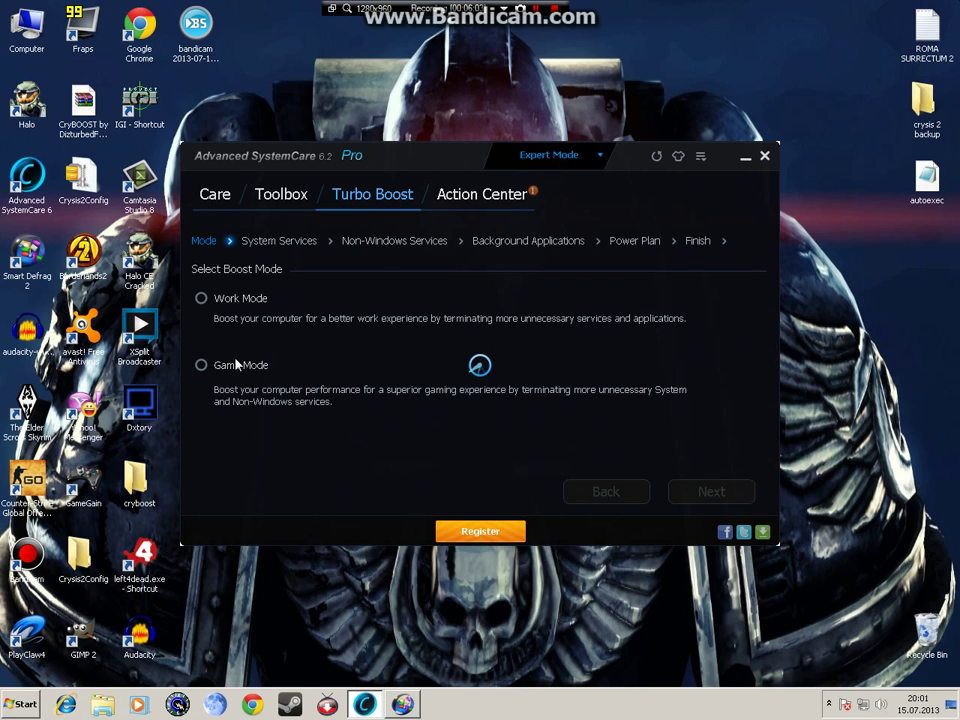
{"action": "left_click", "coordinate": [223, 364]}
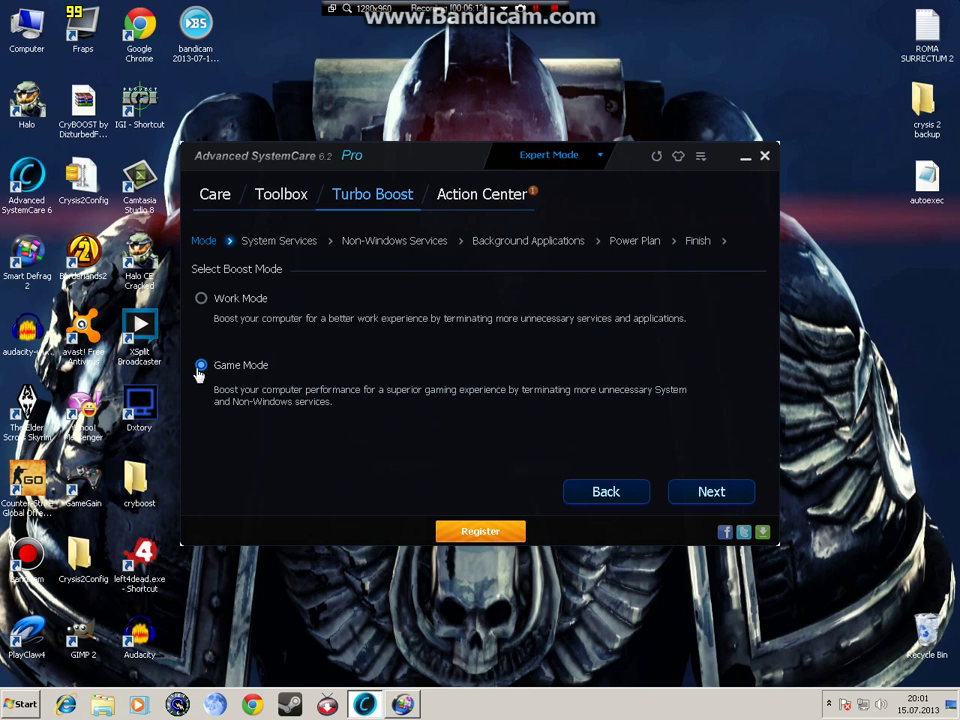
{"action": "left_click", "coordinate": [204, 198]}
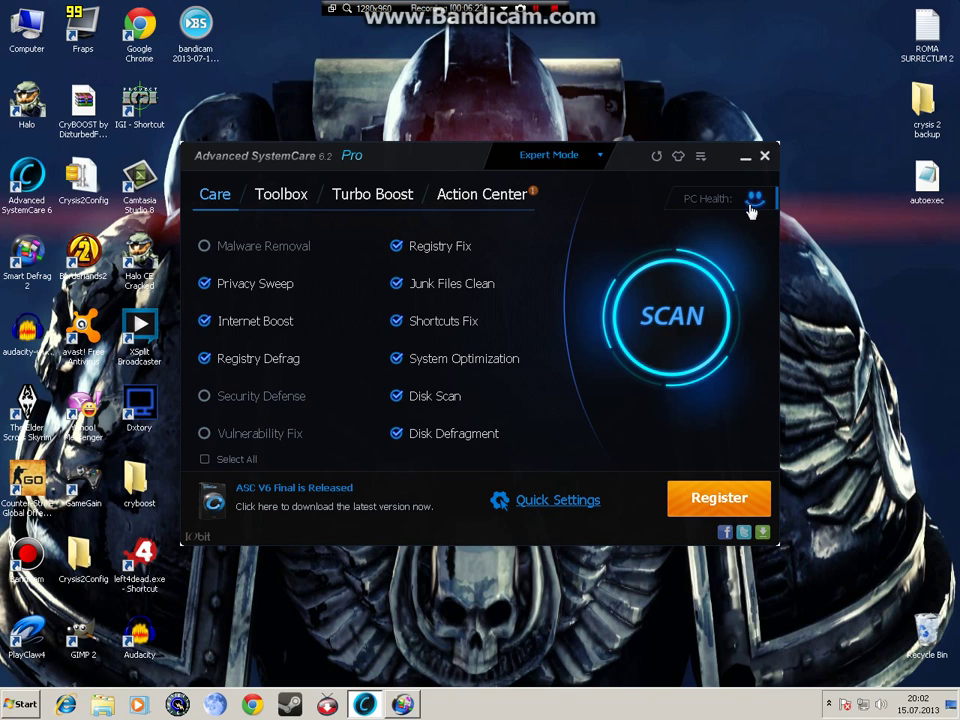
Close Advanced SystemCare and open Smart Defrag with Local Disk (E:) selected
{"action": "left_click", "coordinate": [765, 157]}
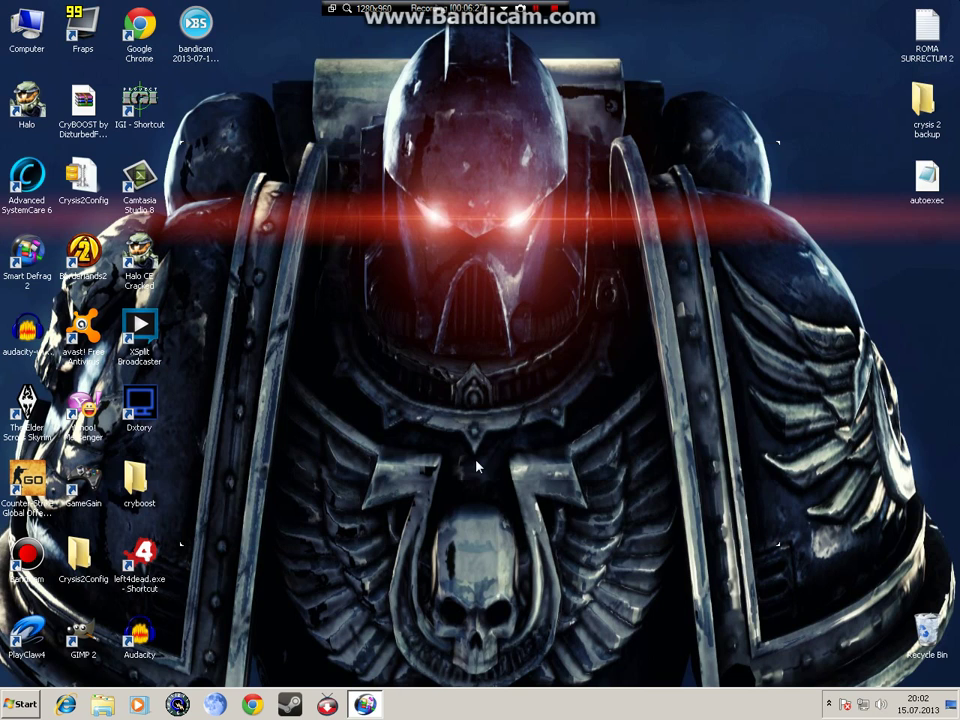
{"action": "left_click", "coordinate": [366, 706]}
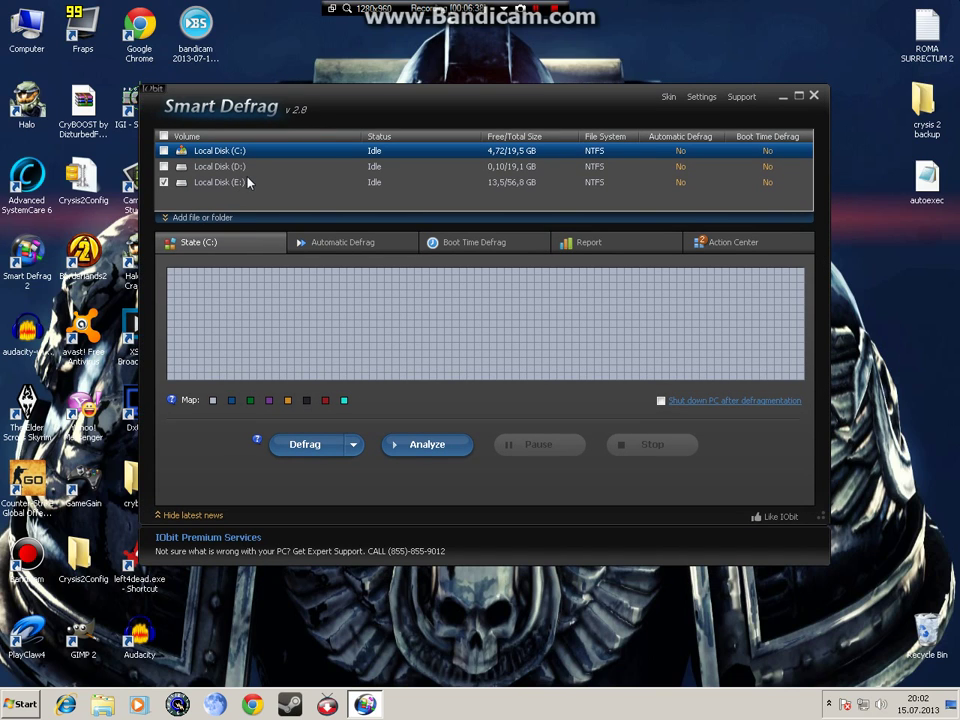
{"action": "left_click", "coordinate": [167, 184]}
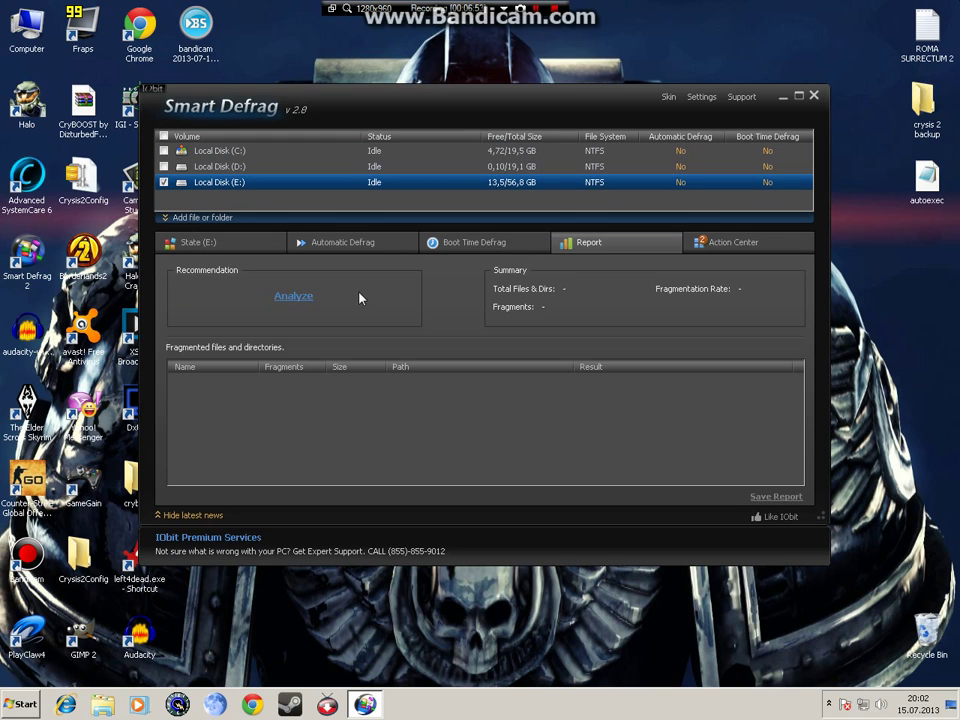
Compare Local Disk (C:) and (E:), keep E: selected, and close Smart Defrag
{"action": "left_click", "coordinate": [182, 181]}
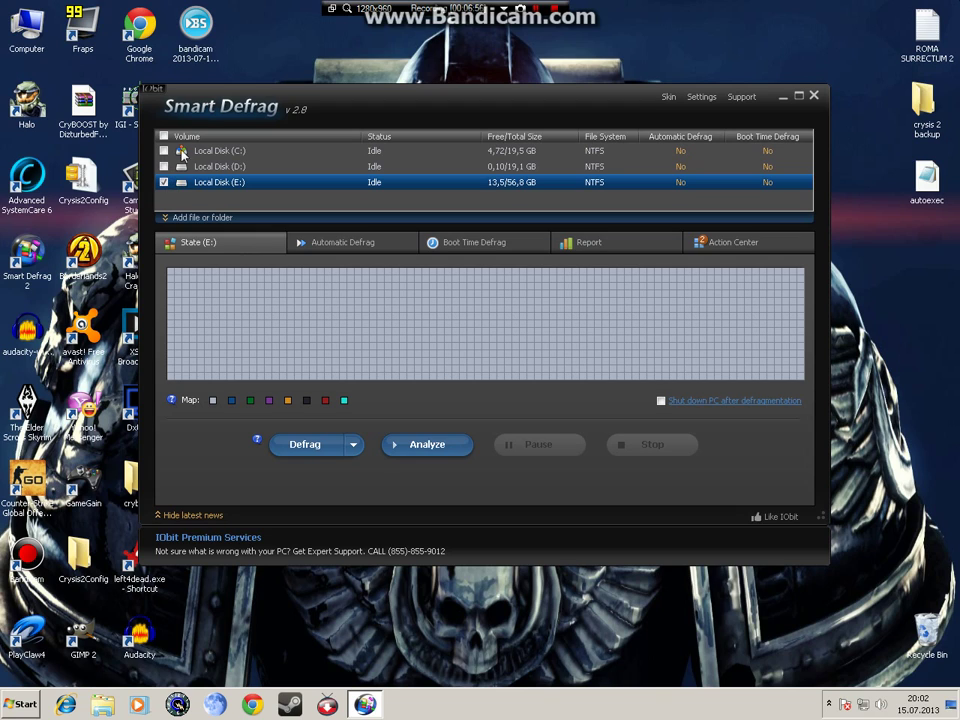
{"action": "left_click", "coordinate": [565, 150]}
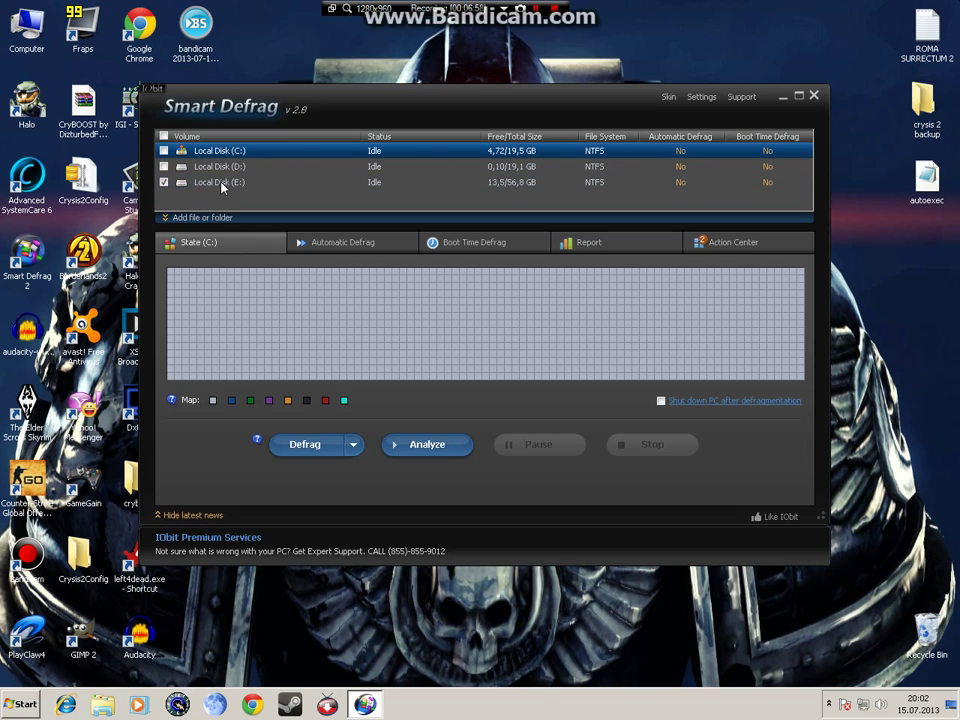
{"action": "left_click", "coordinate": [168, 182]}
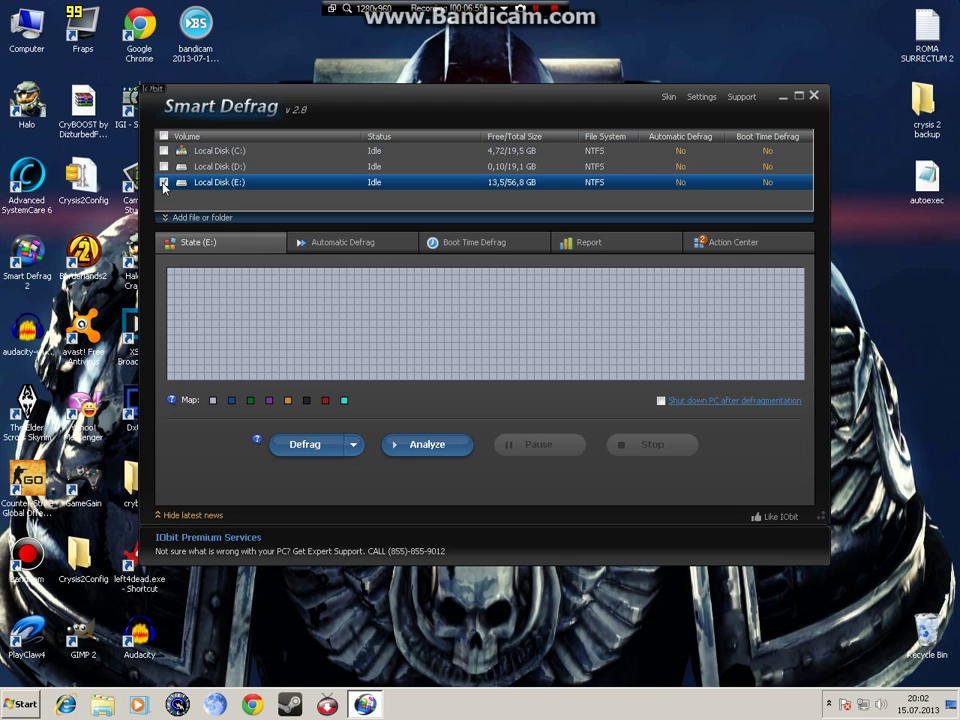
{"action": "left_click", "coordinate": [816, 97]}
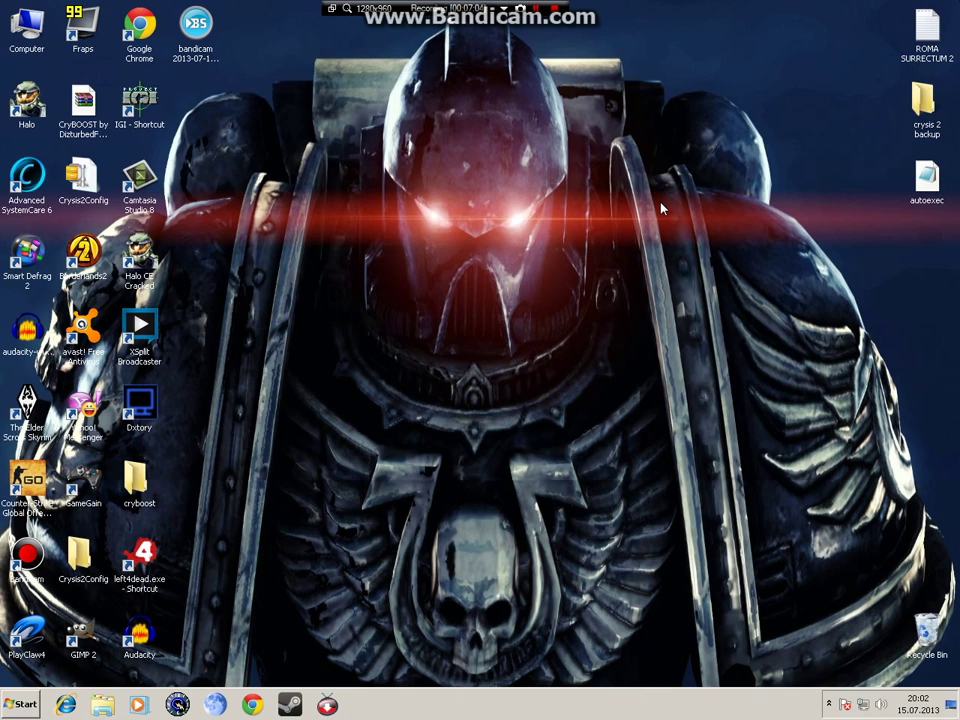
Go to Control Panel's Hardware and Sound settings from the Start menu
{"action": "left_click", "coordinate": [14, 703]}
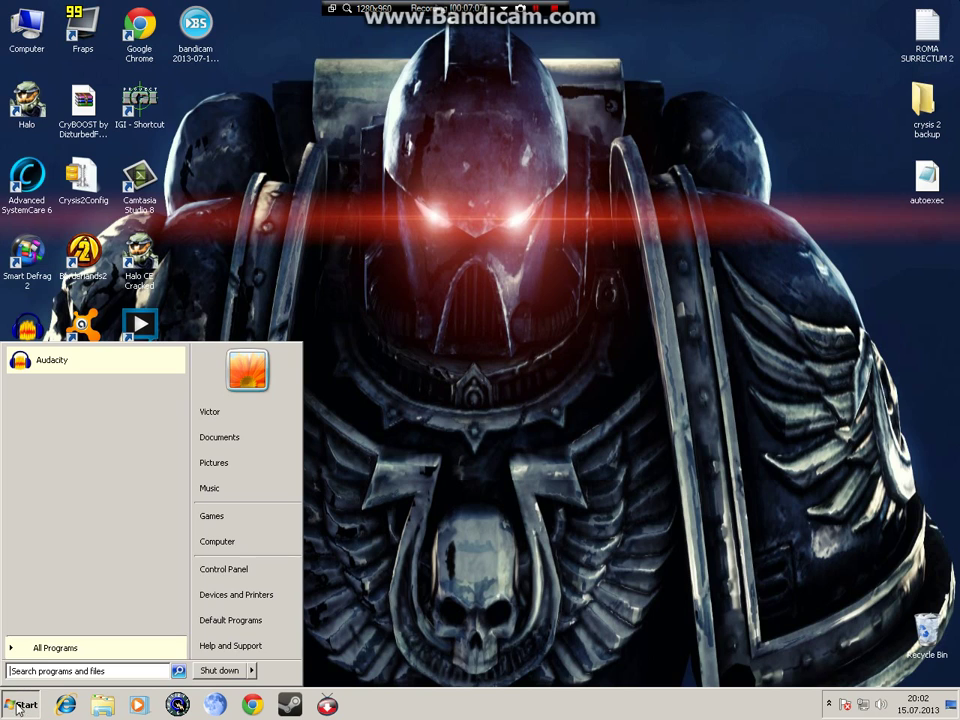
{"action": "left_click", "coordinate": [208, 570]}
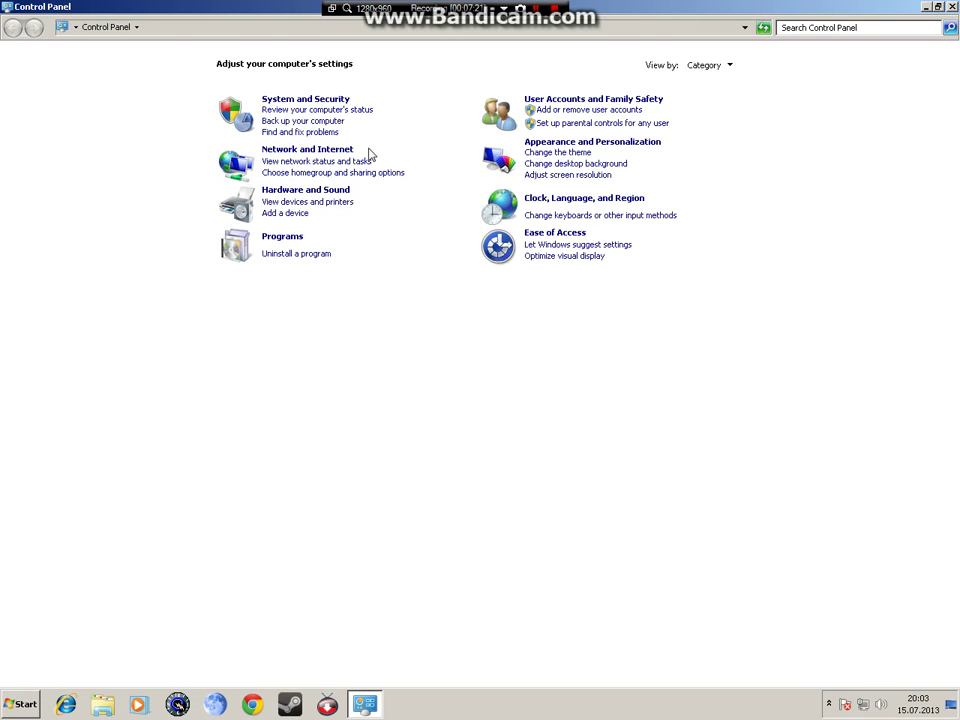
{"action": "left_click", "coordinate": [318, 195]}
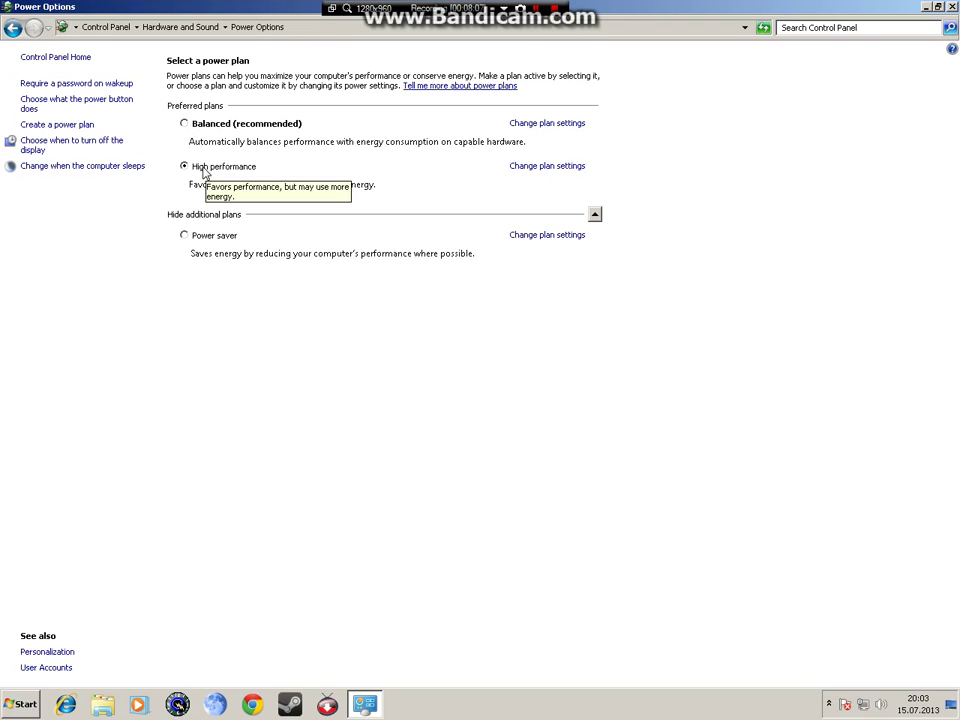
Check the High performance plan's display turn-off time options, then close Control Panel
{"action": "left_click", "coordinate": [525, 167]}
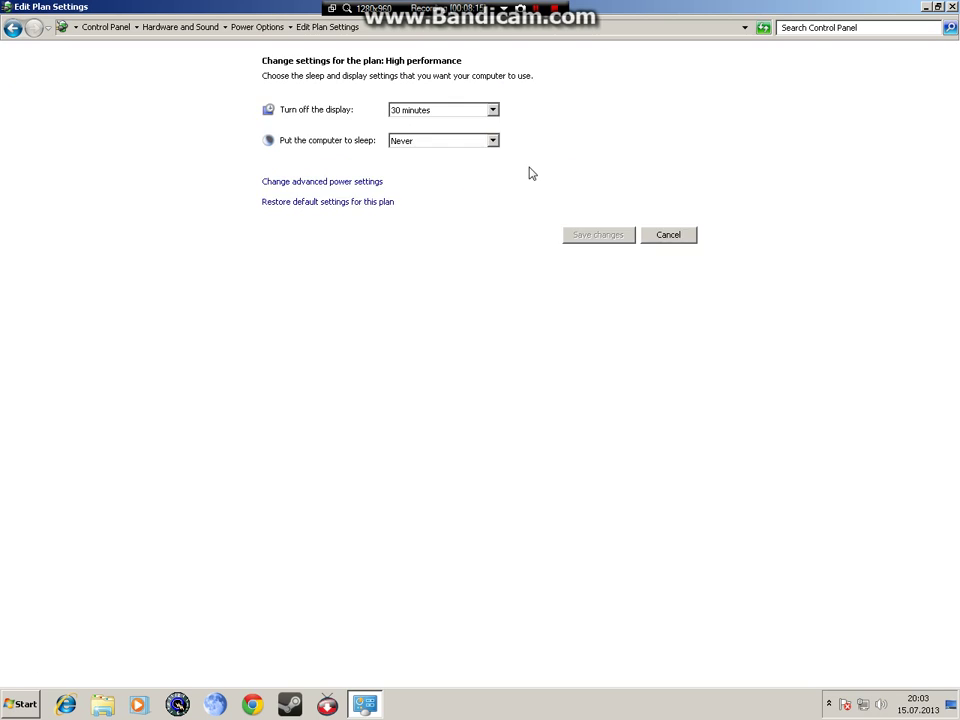
{"action": "left_click", "coordinate": [445, 112]}
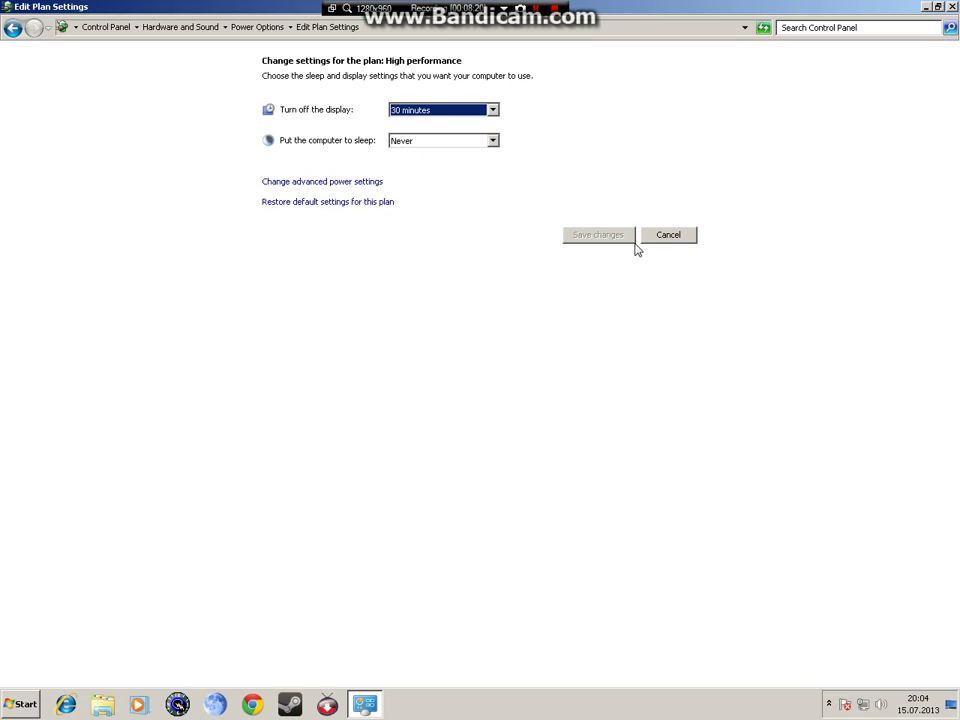
{"action": "key", "text": "alt+F4"}
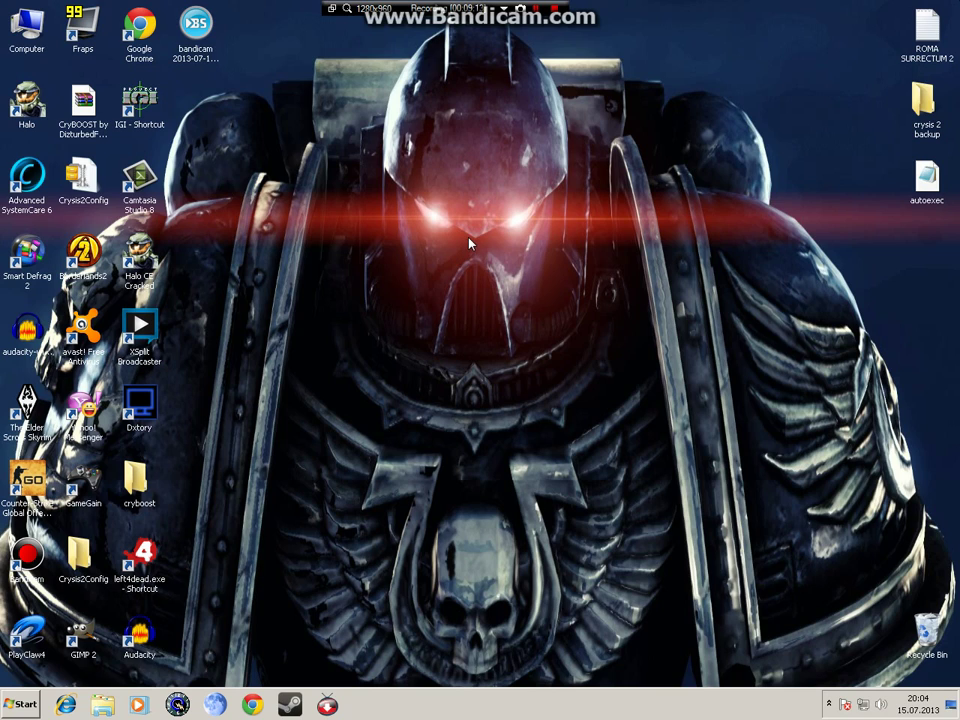
{"action": "key", "text": "F12"}
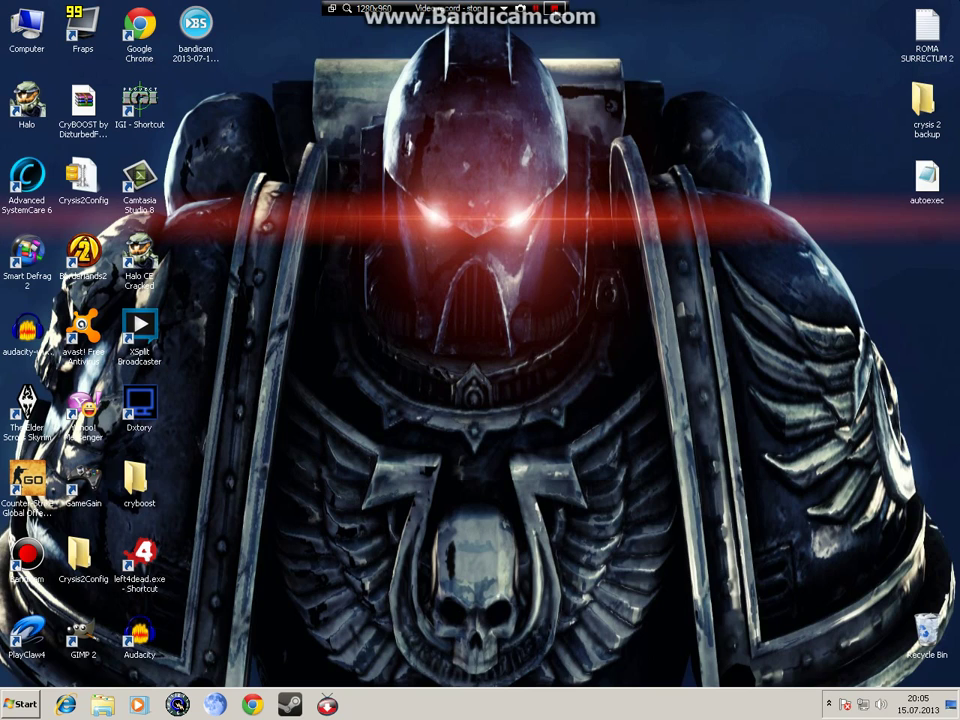